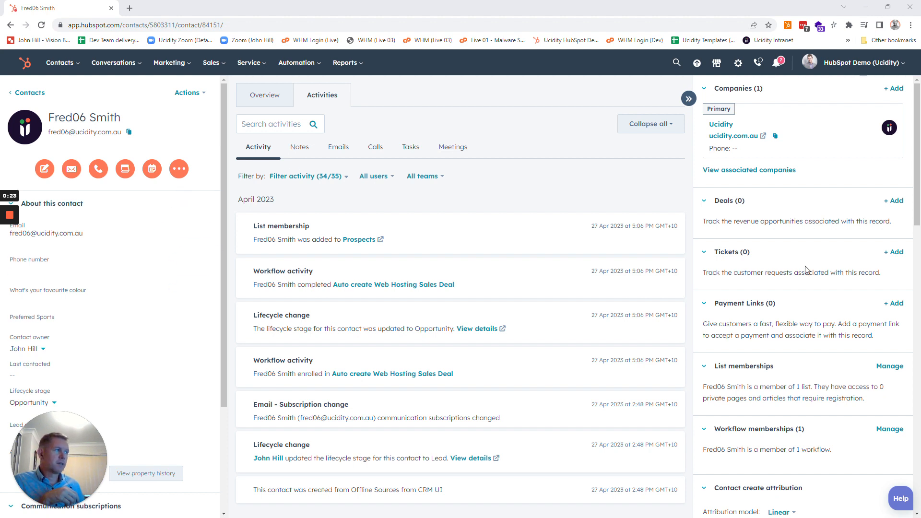
Step: Set the contact's Auto Quote property to Website Hosting and save the change
scroll(197, 343, down, 3)
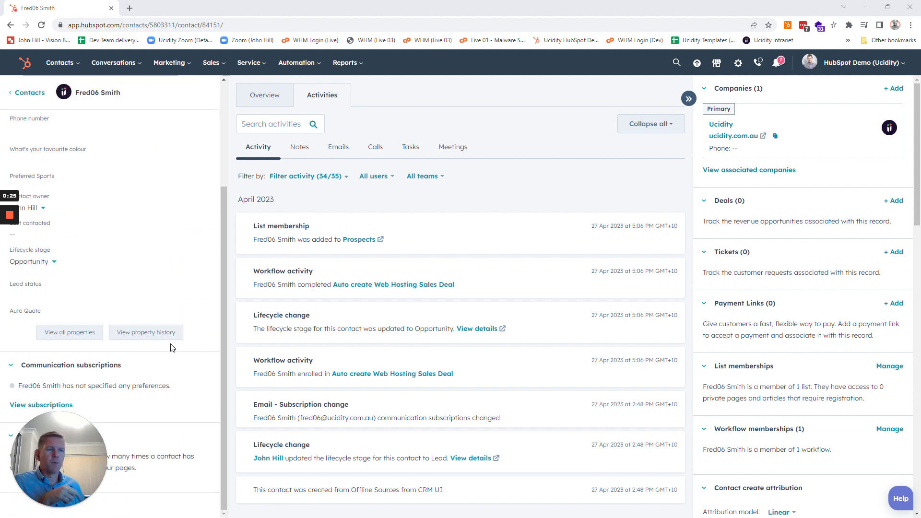
scroll(72, 346, up, 1)
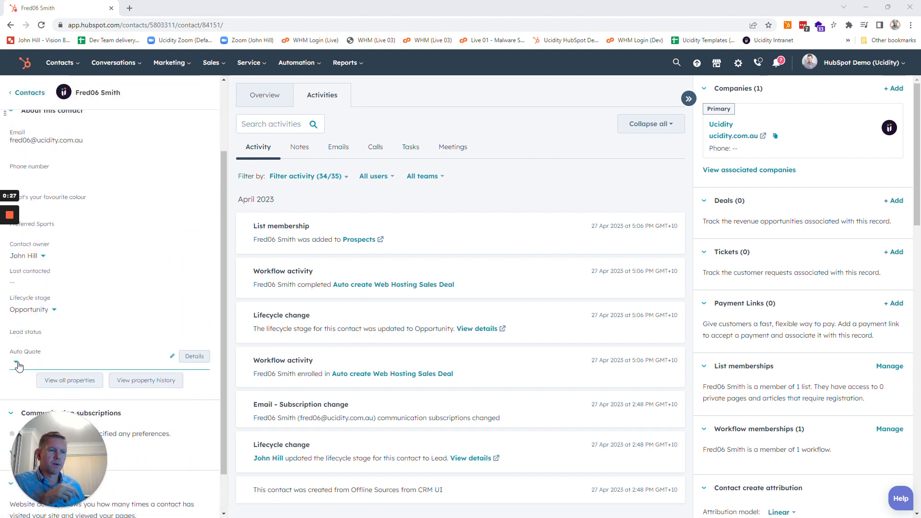
click(18, 366)
click(25, 385)
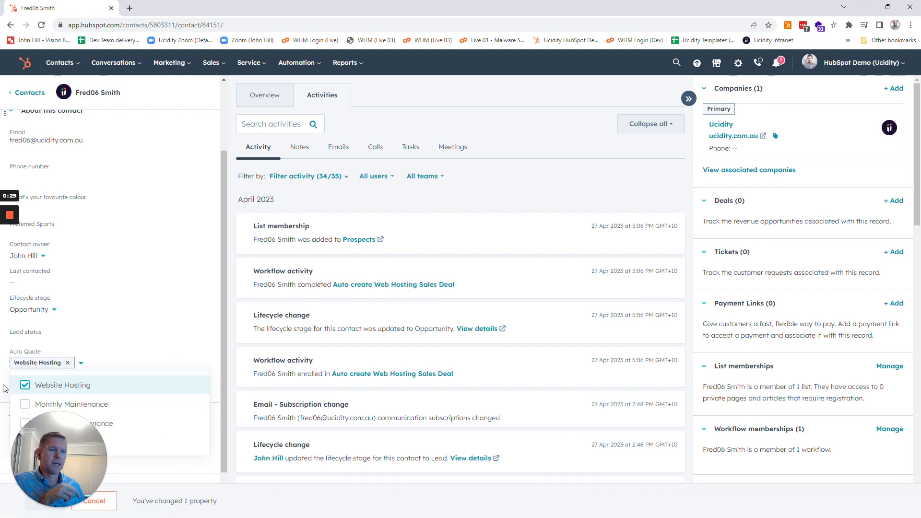
click(4, 388)
click(42, 508)
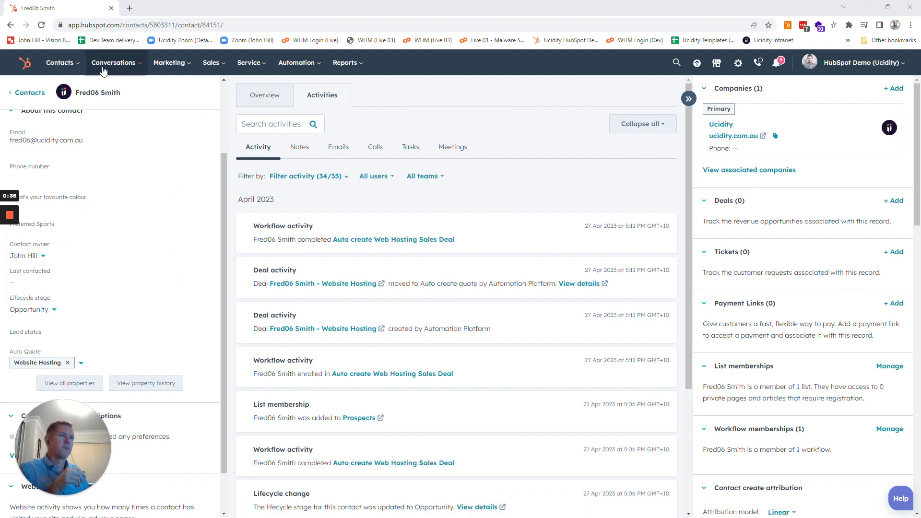
Step: Reload the contact record, open its associated Website Hosting deal and check the deal's line items
click(42, 25)
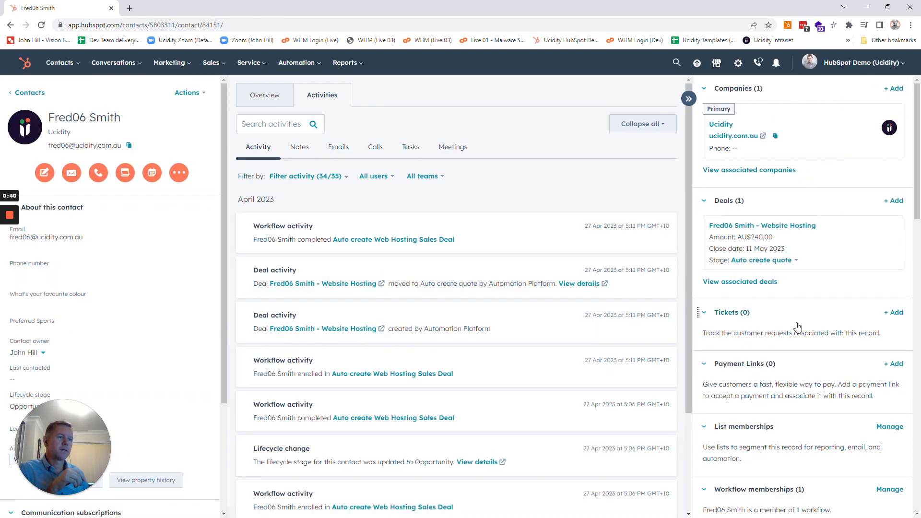
click(803, 226)
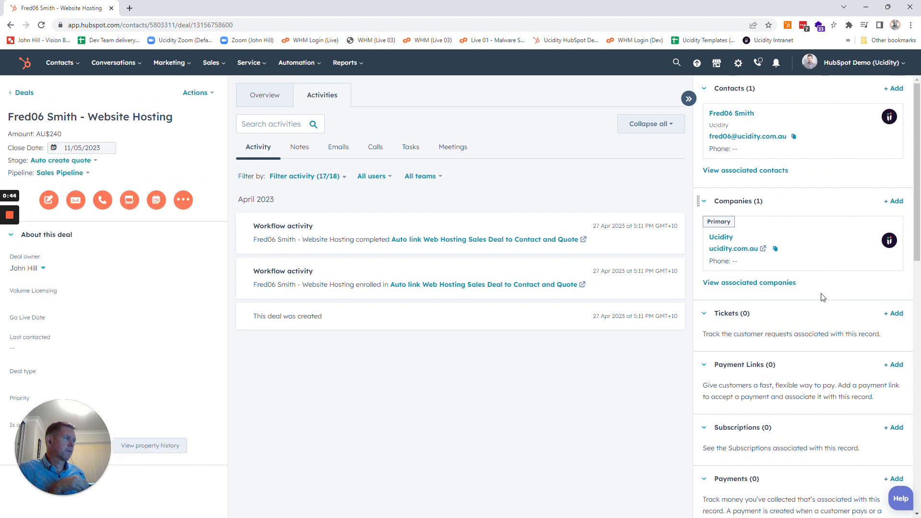
scroll(823, 298, down, 2)
scroll(823, 298, down, 10)
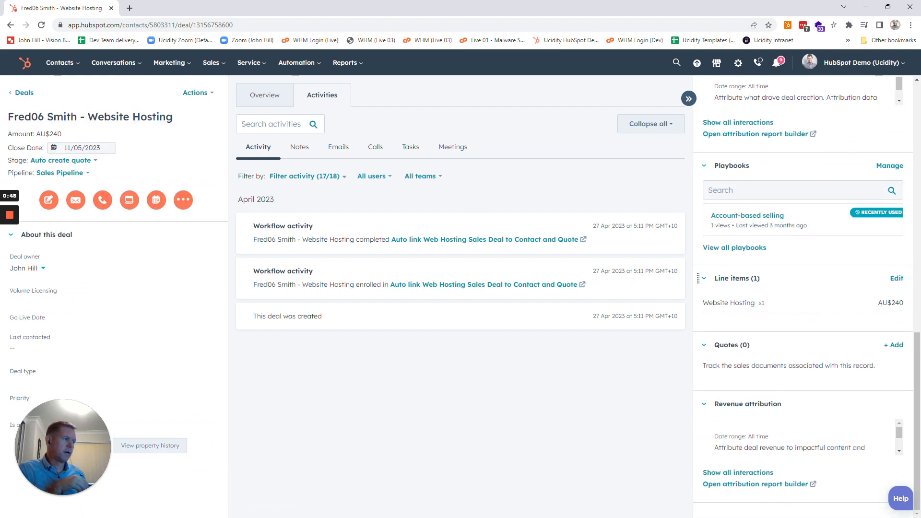
drag(702, 301, 778, 311)
click(787, 307)
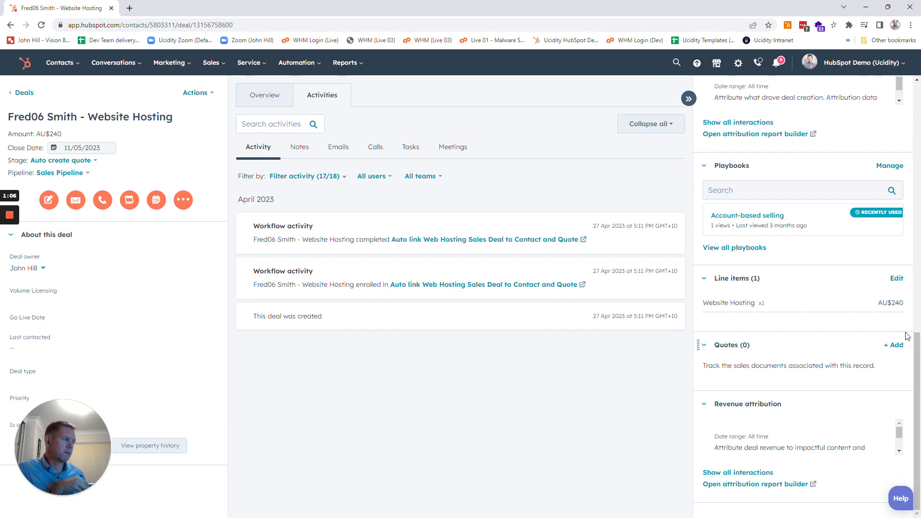
Step: Add a quote to the deal, review the template choices and quote details, and exit back to the deal
click(897, 345)
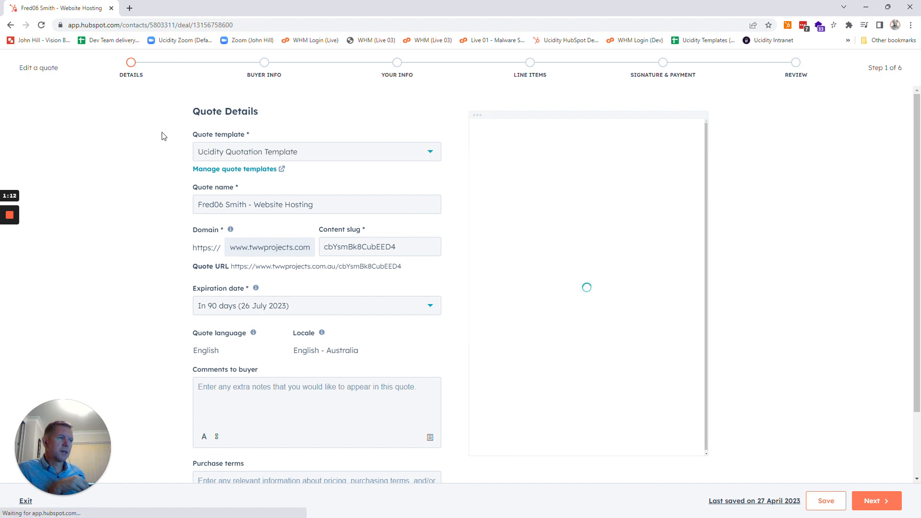
click(430, 155)
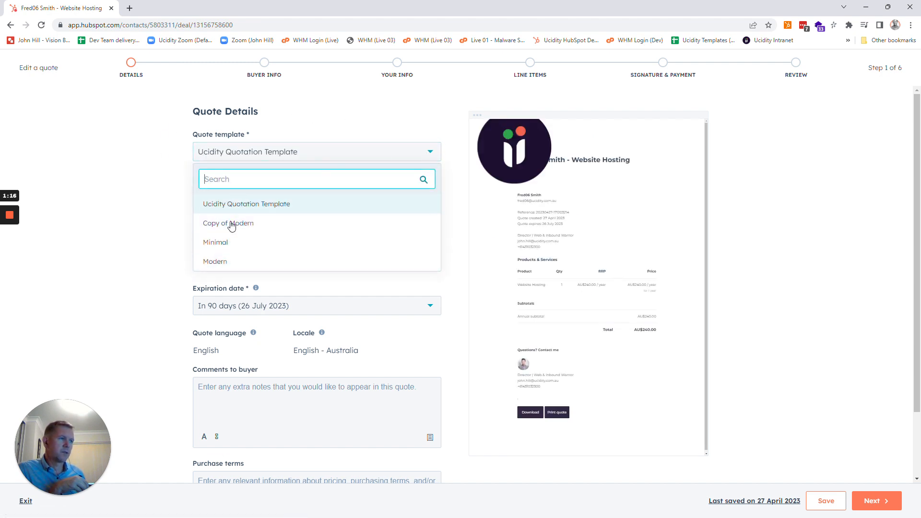
click(172, 231)
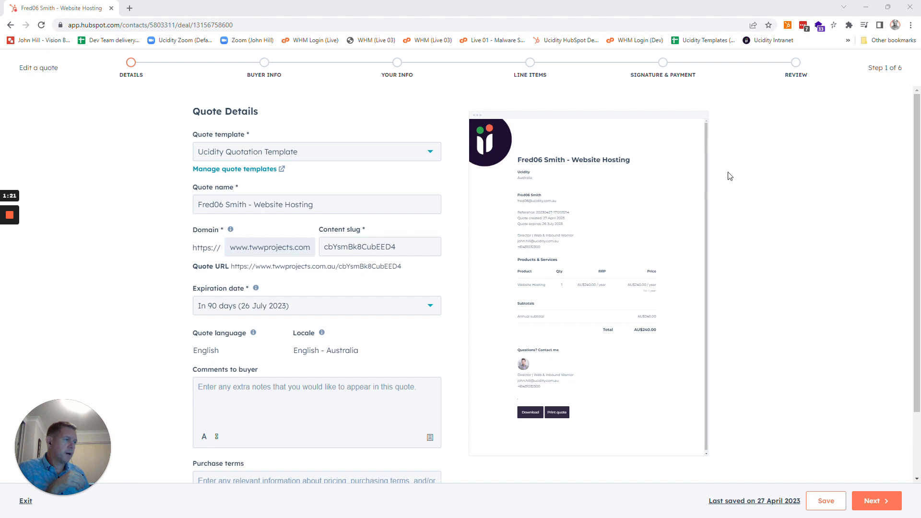
scroll(767, 384, down, 2)
scroll(768, 385, up, 2)
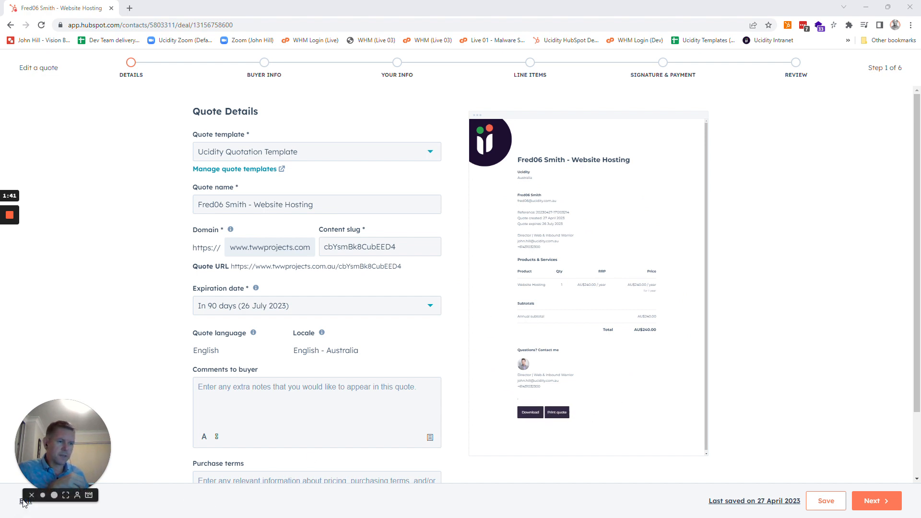
drag(54, 430, 50, 404)
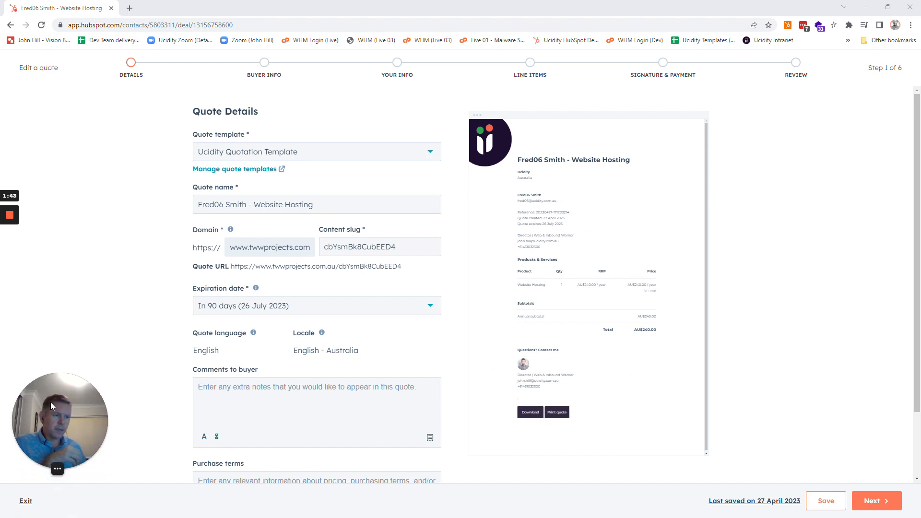
click(26, 501)
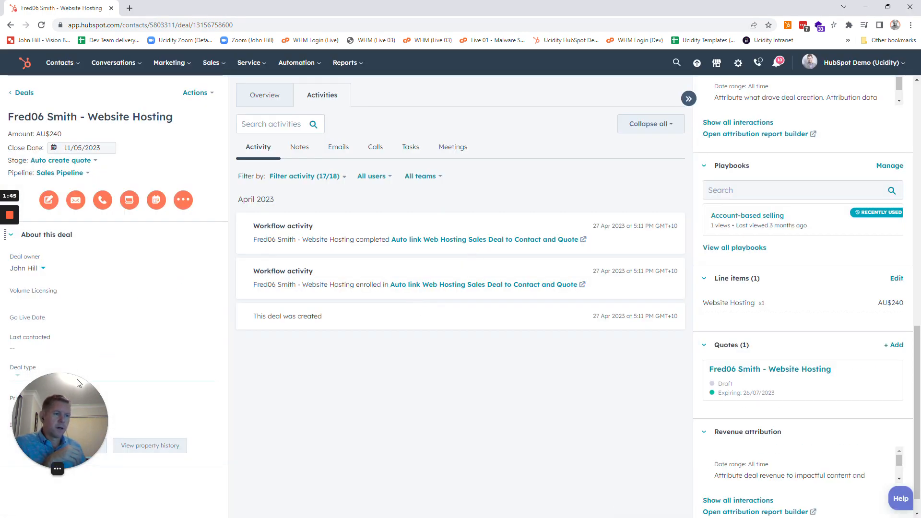
Step: Set the deal's "Is a preliminary quote" property to Yes and save the change
drag(59, 379, 160, 378)
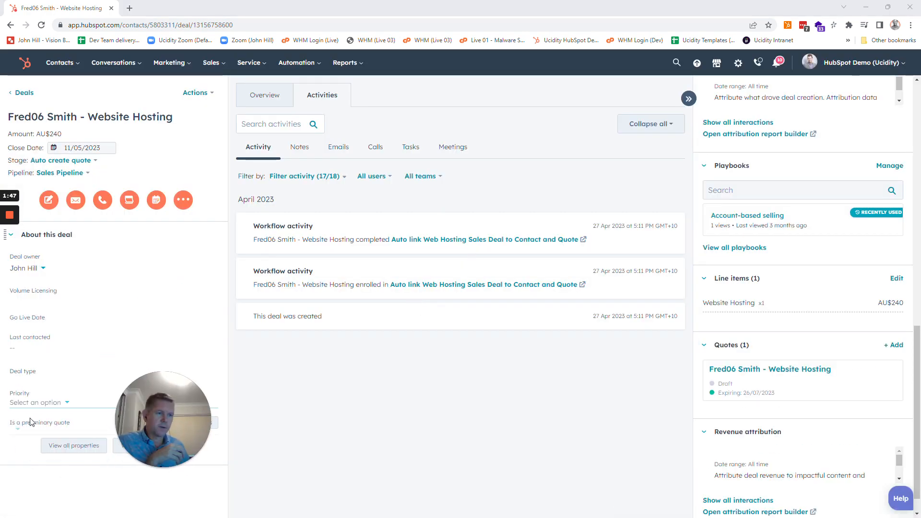
click(21, 434)
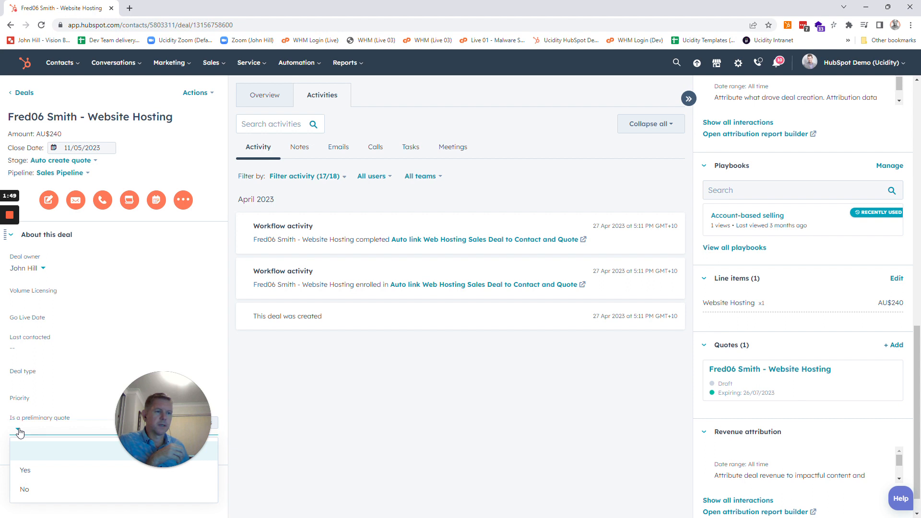
click(24, 471)
click(45, 500)
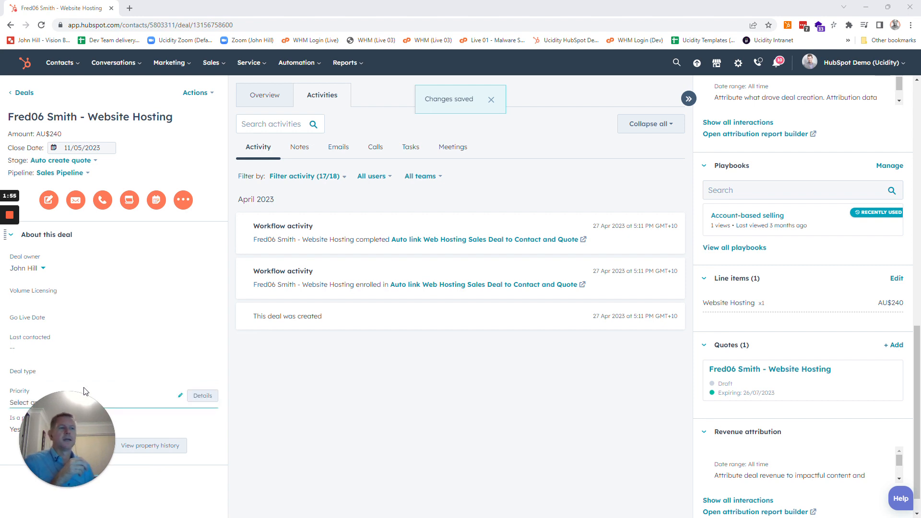
Step: Delete the draft Website Hosting quote from the deal and confirm the deletion
mouse_move(819, 379)
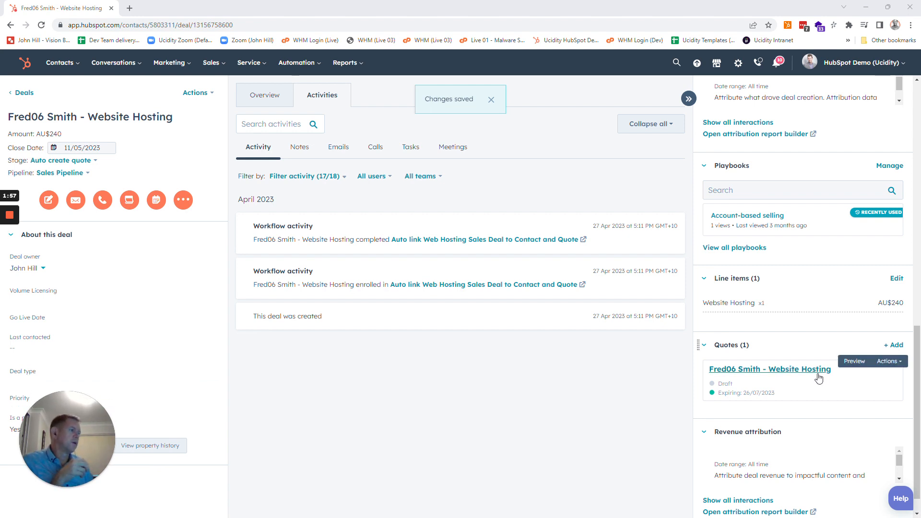
click(887, 362)
click(864, 430)
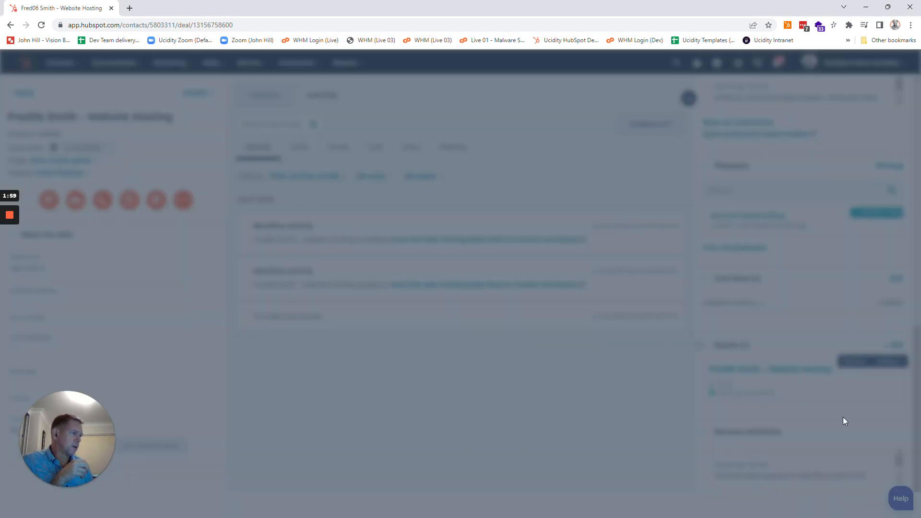
click(413, 207)
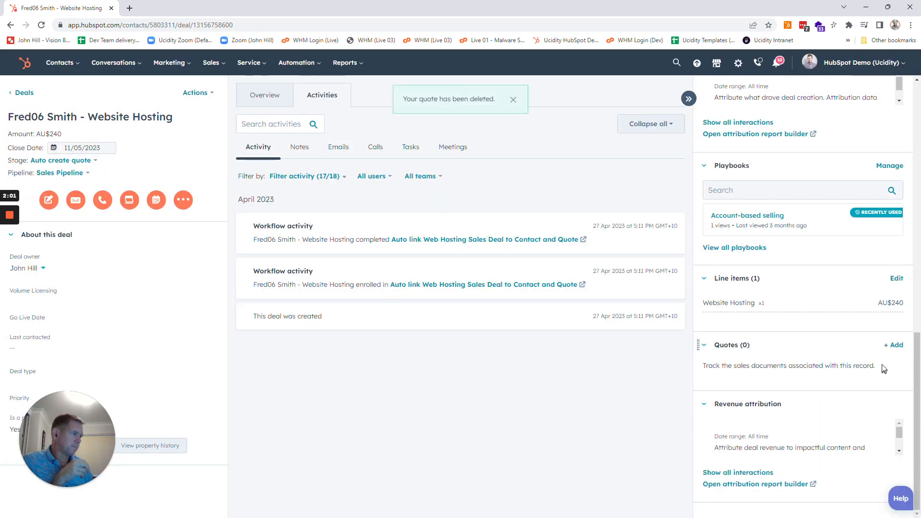
Step: Add a new quote to the deal and examine the preliminary quote line under the title in its preview
click(894, 345)
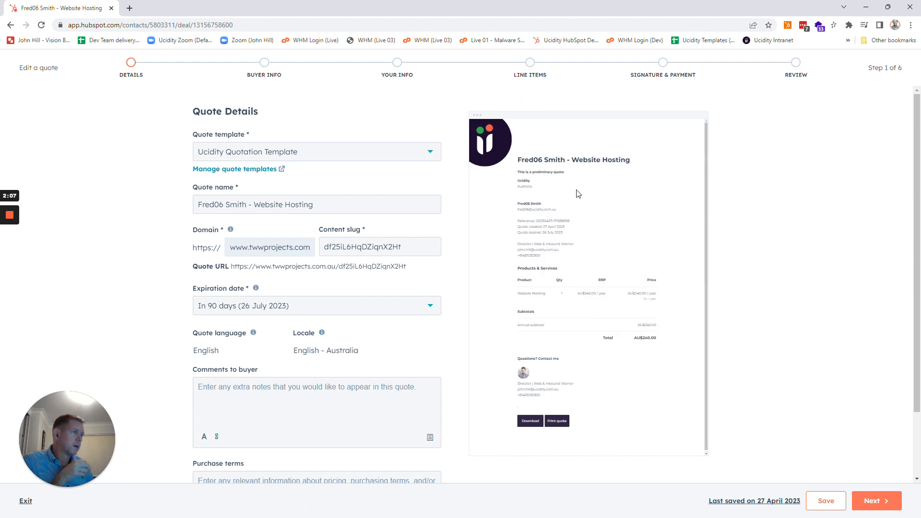
drag(529, 171, 572, 174)
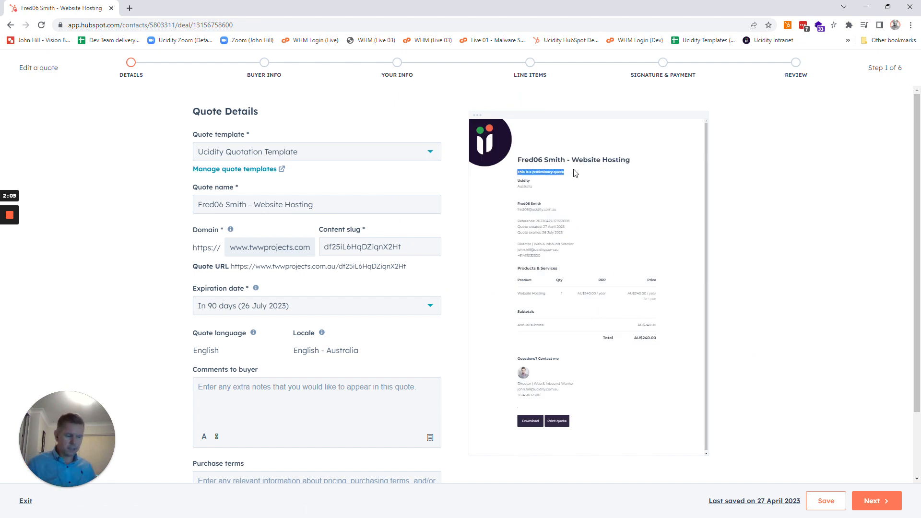
key(ctrl+plus)
key(ctrl+plus)
key(ctrl+plus)
key(ctrl+plus)
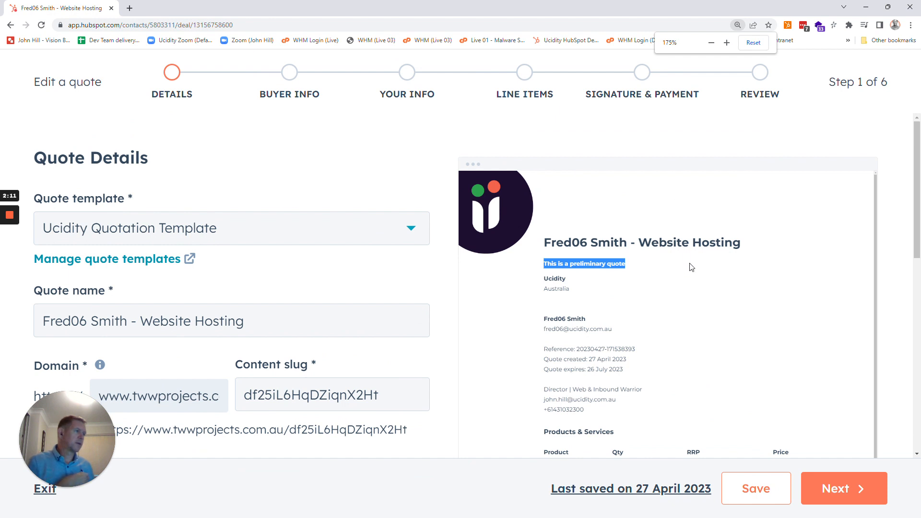
click(689, 264)
drag(543, 264, 666, 264)
click(666, 265)
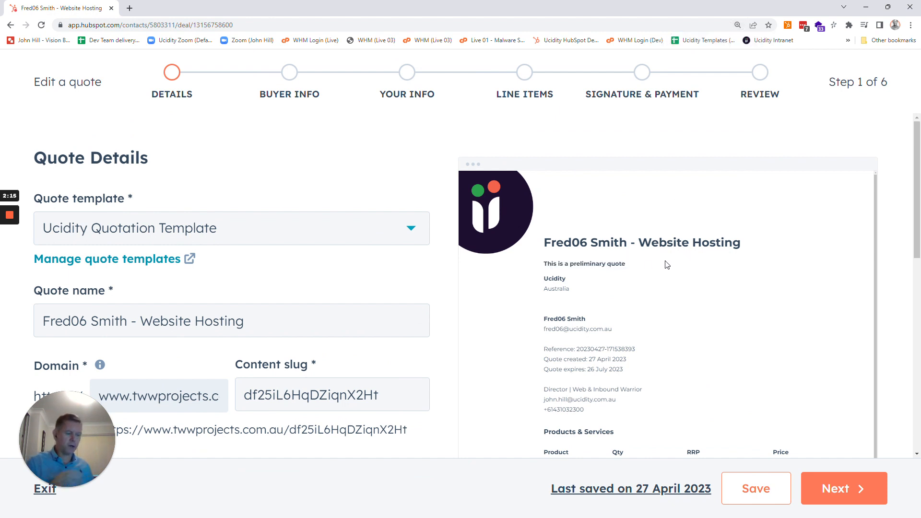
Step: Examine the Products & Services table, subtotals and total in the quote preview
key(ctrl+minus)
key(ctrl+minus)
key(ctrl+minus)
key(ctrl+minus)
key(ctrl+minus)
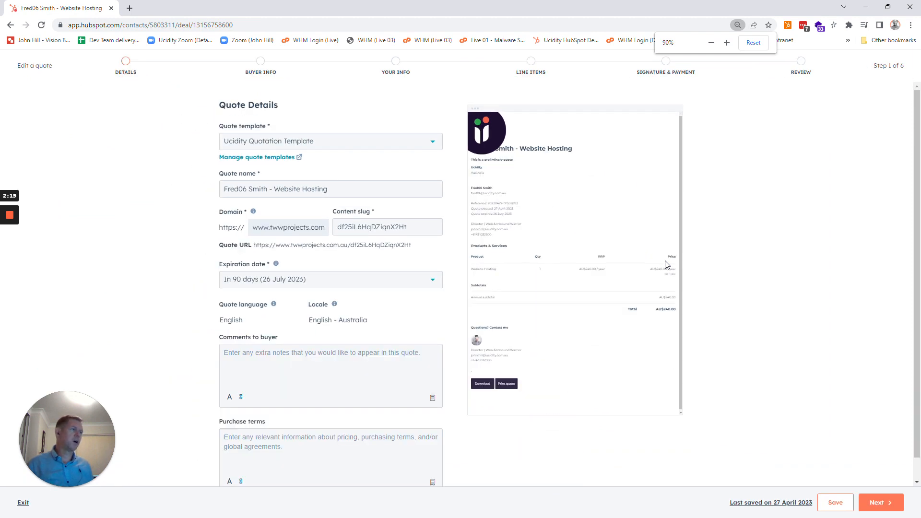
key(ctrl+plus)
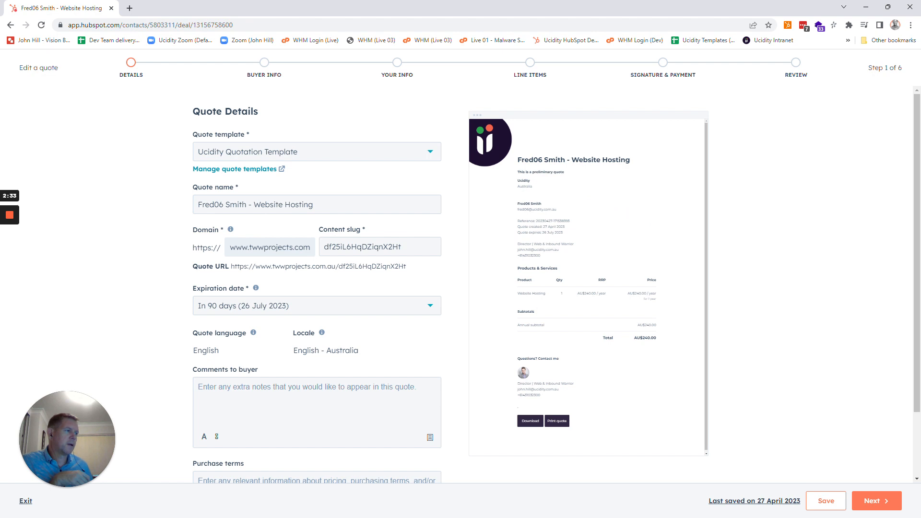
drag(517, 275, 666, 341)
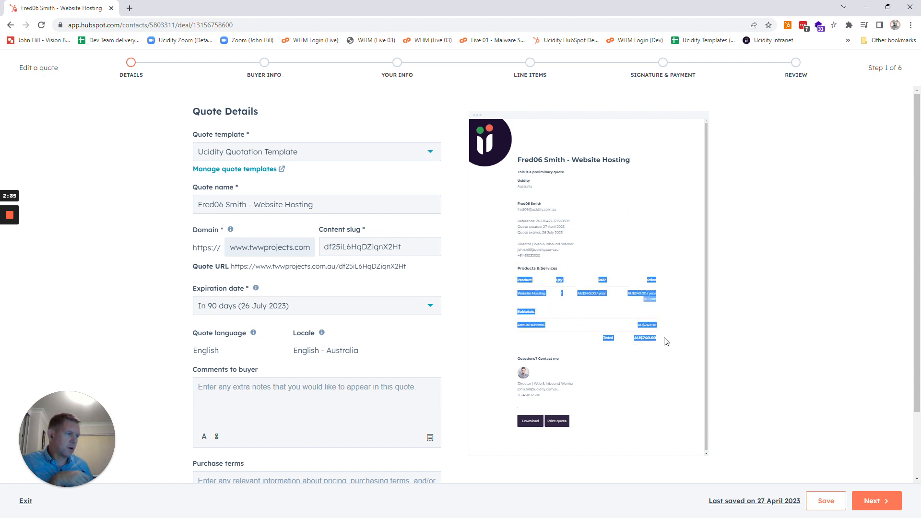
click(666, 341)
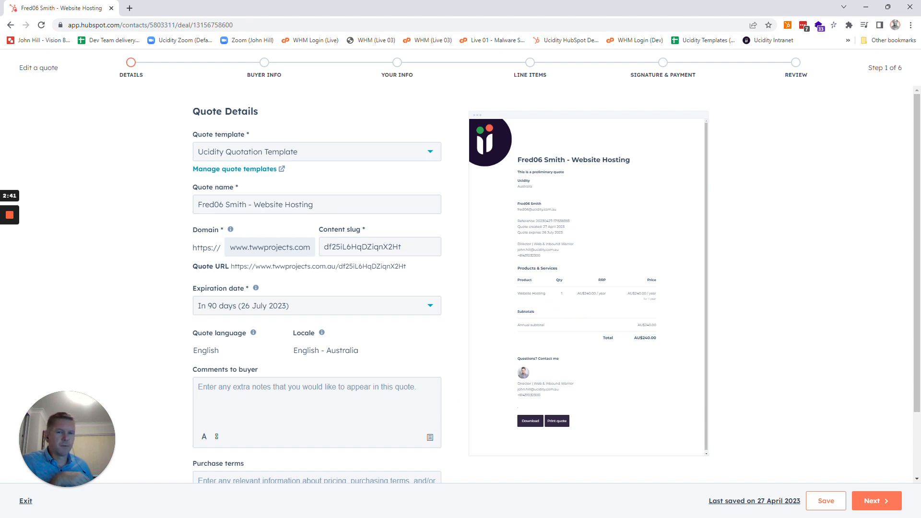
Step: Enter "This is a comment" as the quote's comments to buyer, and exit to the deal record
click(198, 387)
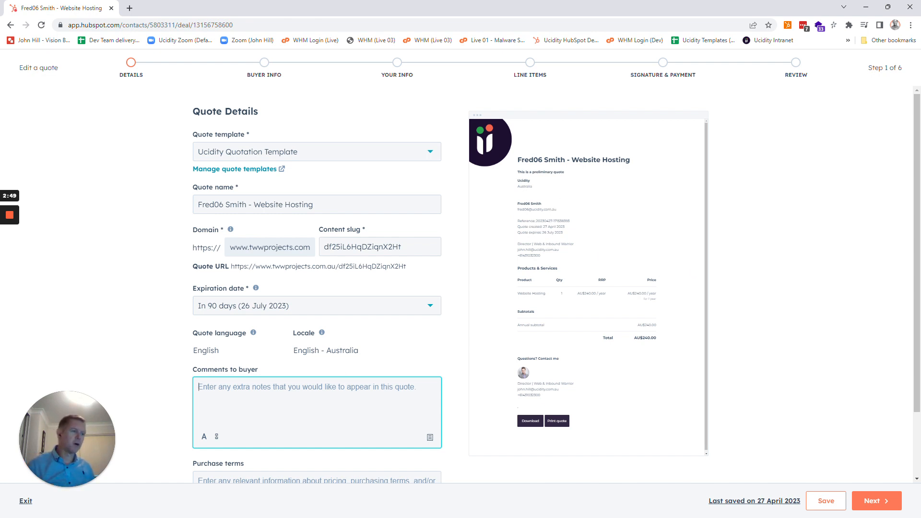
text(Thi)
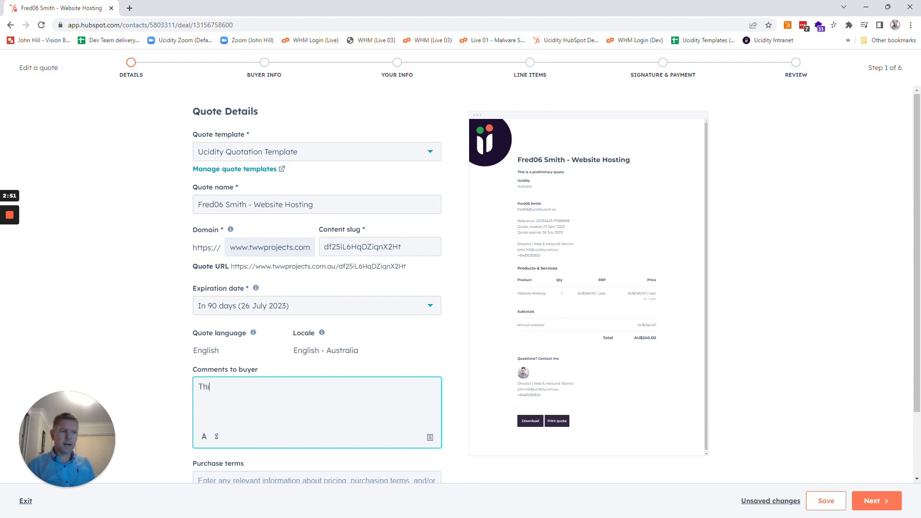
text(s is a )
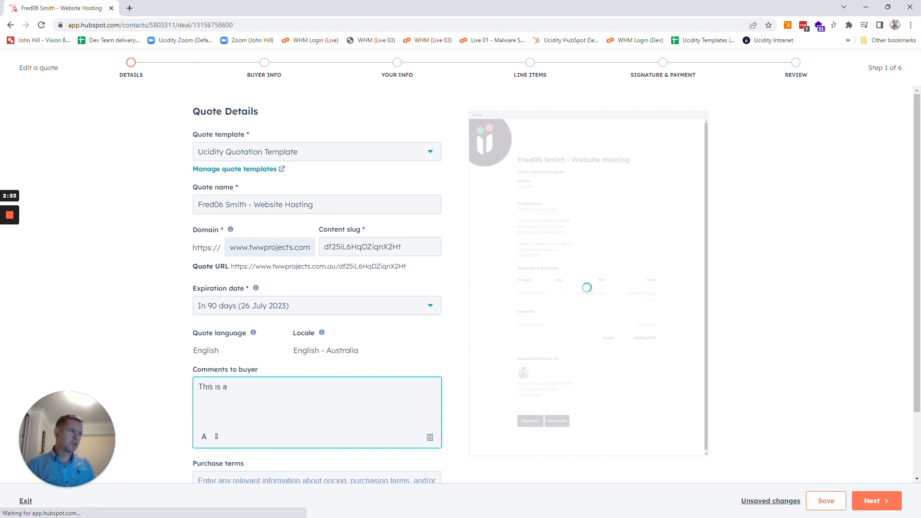
text(comment)
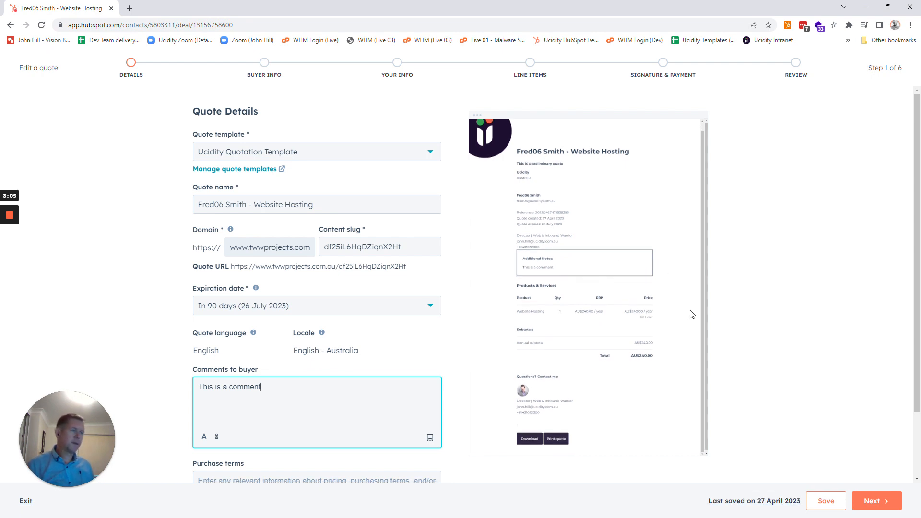
click(26, 502)
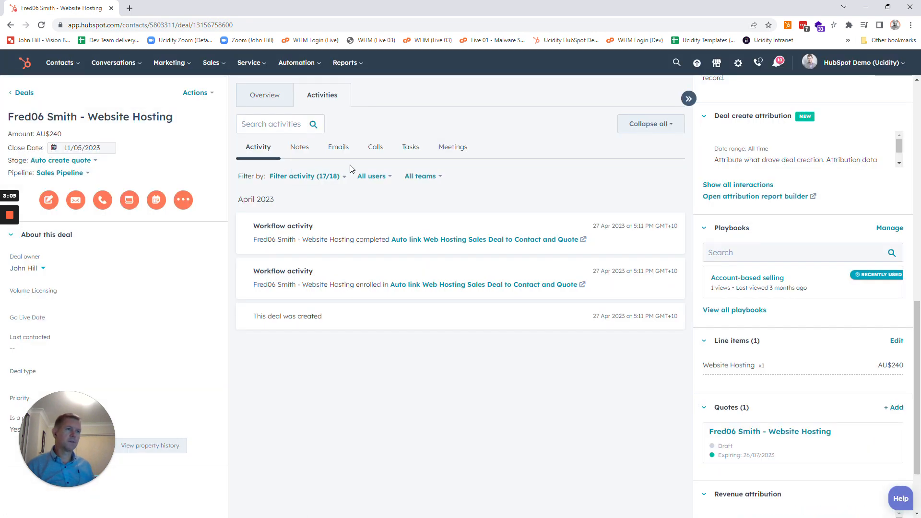
Step: Open the Quotes list in a new browser tab and switch to it
right_click(221, 69)
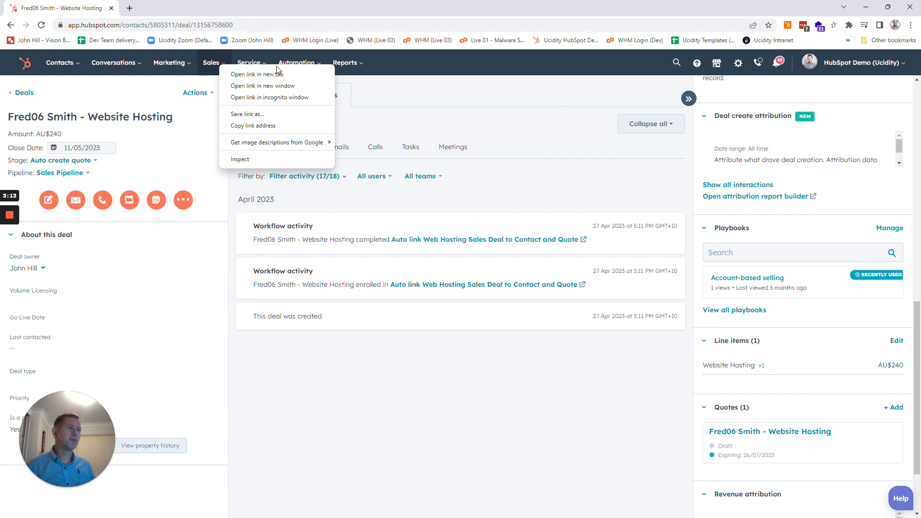
click(447, 61)
click(217, 65)
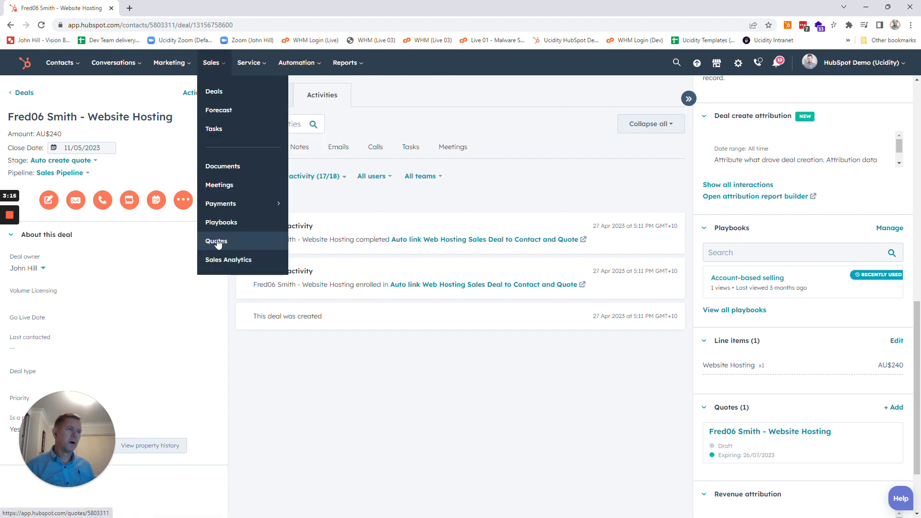
right_click(217, 242)
click(256, 256)
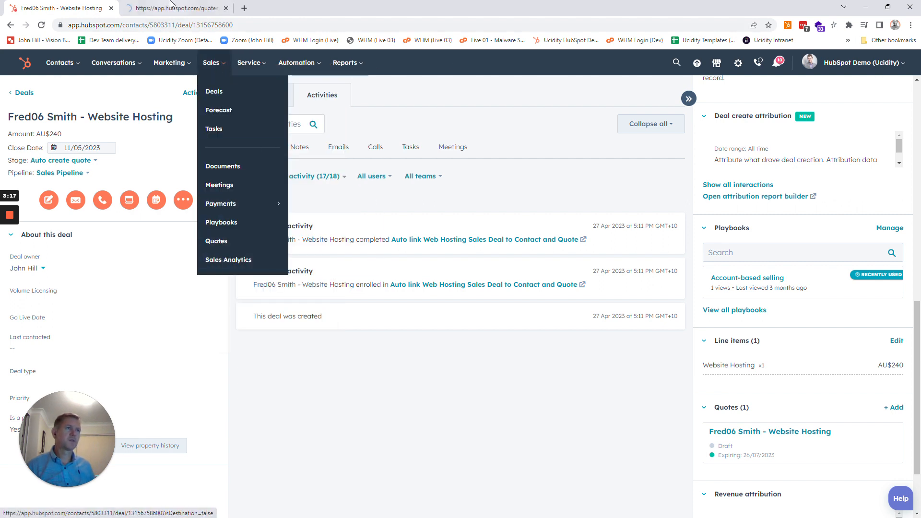
key(ctrl+Tab)
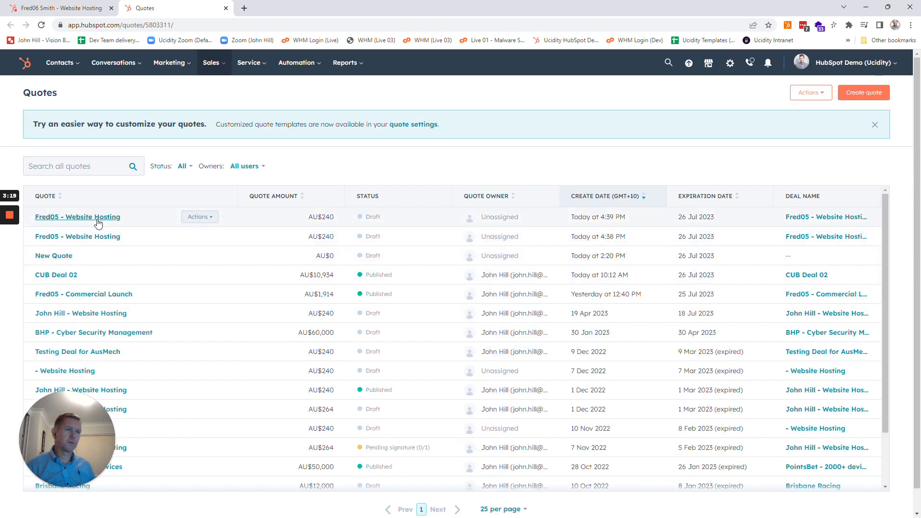
Step: Open the Ucidity Quotation Template for editing from the quote settings
click(421, 125)
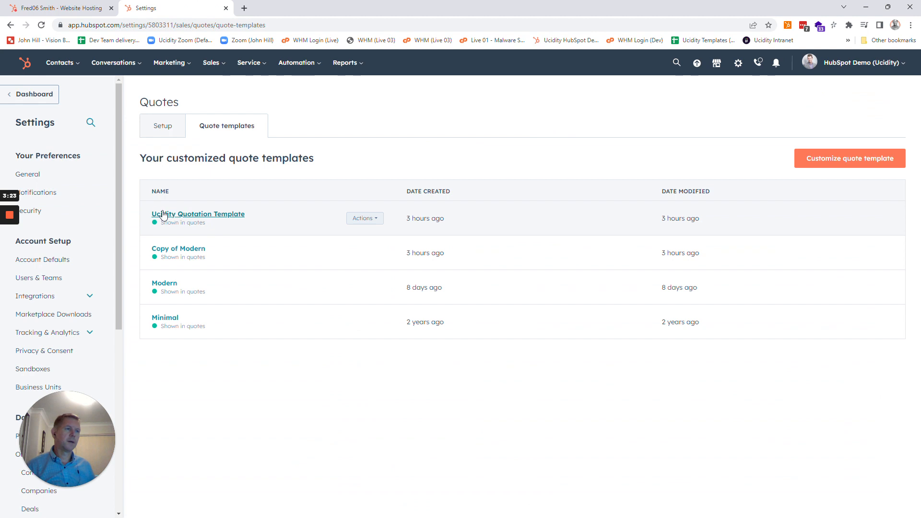
click(182, 214)
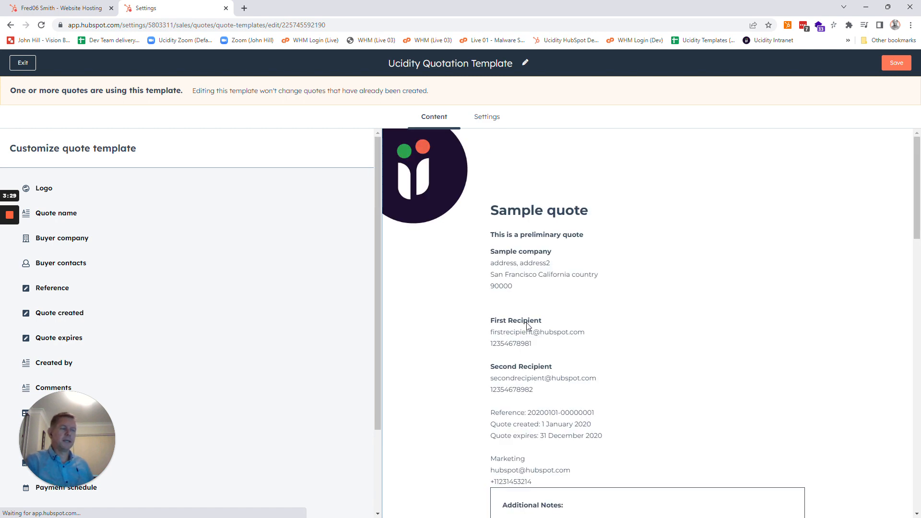
mouse_move(79, 400)
mouse_down()
mouse_move(74, 419)
mouse_move(65, 408)
mouse_up()
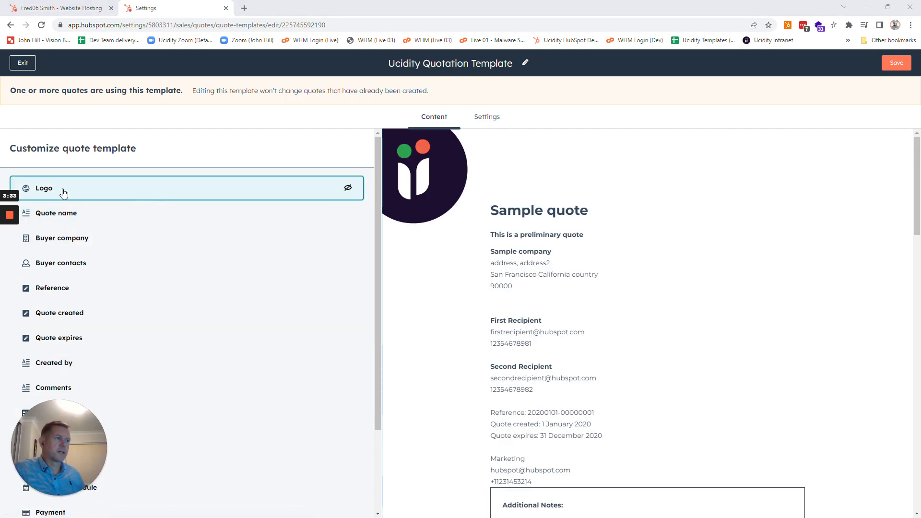
Step: Examine the template's logo settings, its list of content modules and the sample Products & Services table
click(102, 199)
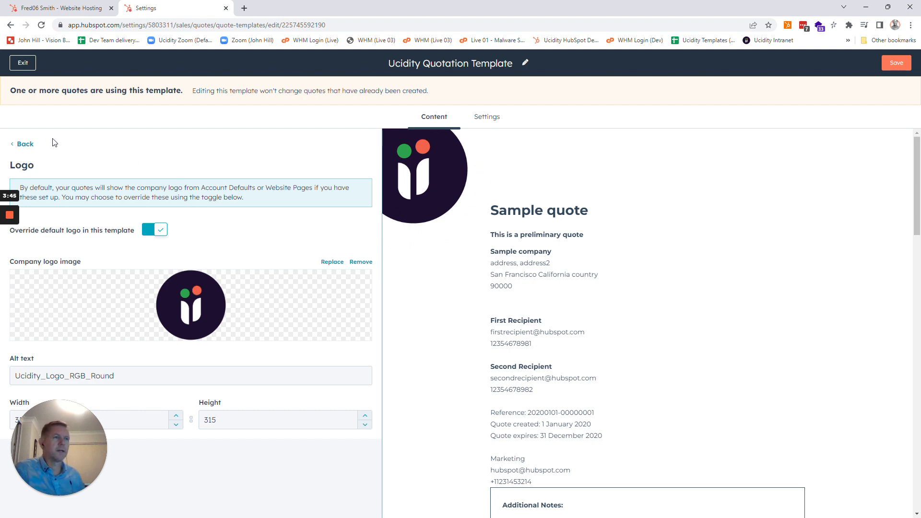
click(25, 144)
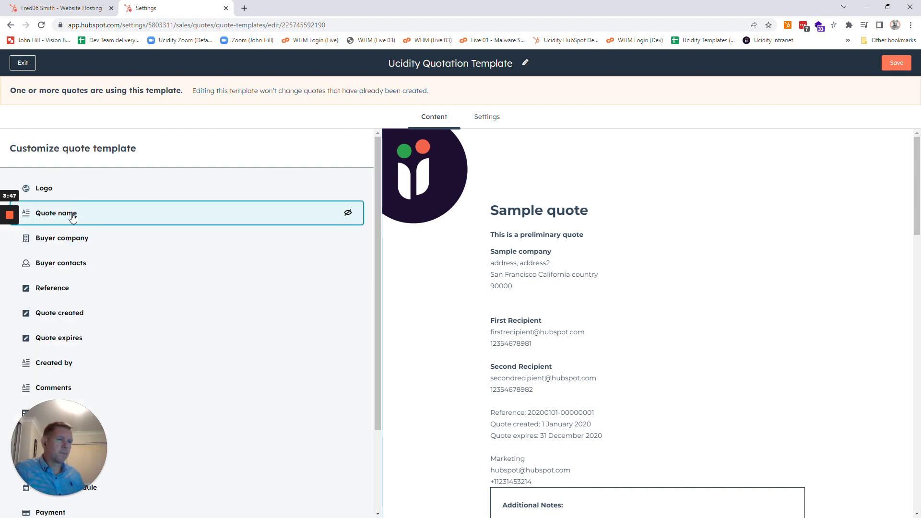
scroll(124, 312, down, 2)
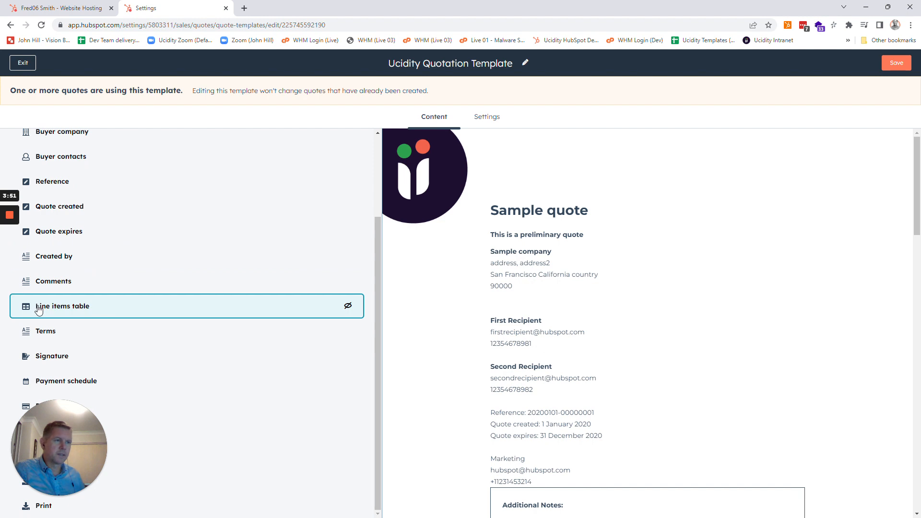
scroll(747, 367, down, 1)
scroll(747, 367, down, 5)
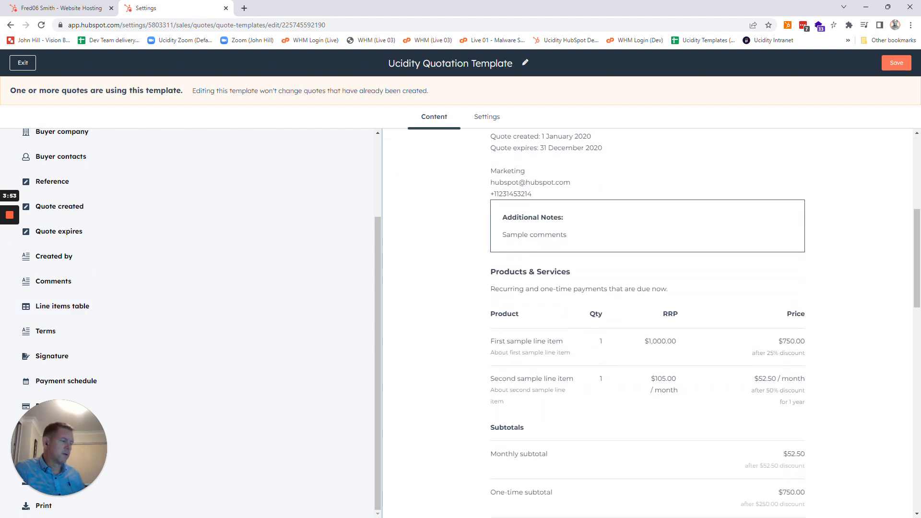
drag(487, 310, 853, 406)
click(853, 406)
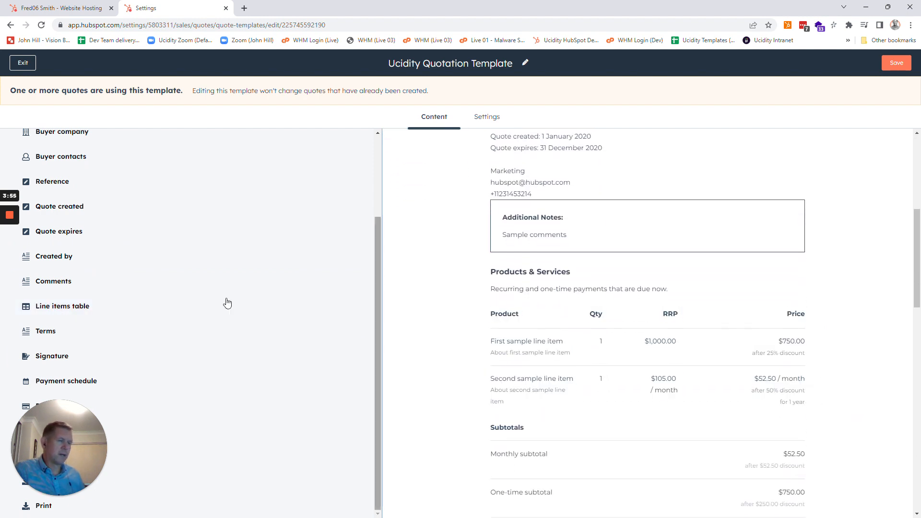
Step: Retitle the Product column of the template's line items table as "Service"
click(62, 306)
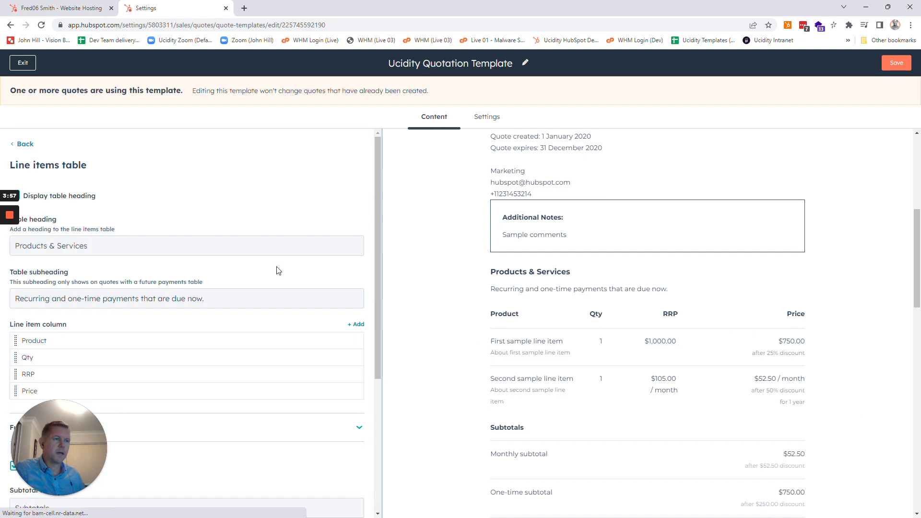
scroll(277, 263, down, 4)
scroll(276, 262, up, 3)
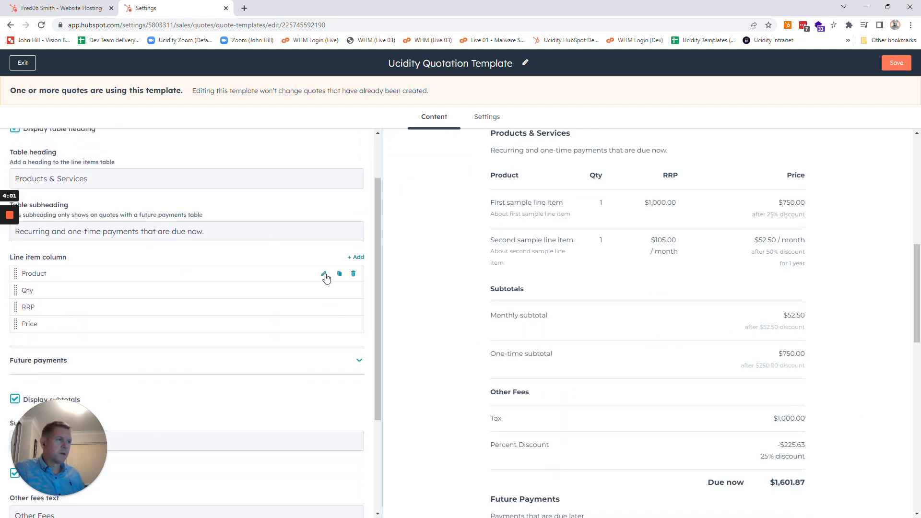
click(325, 275)
double_click(30, 276)
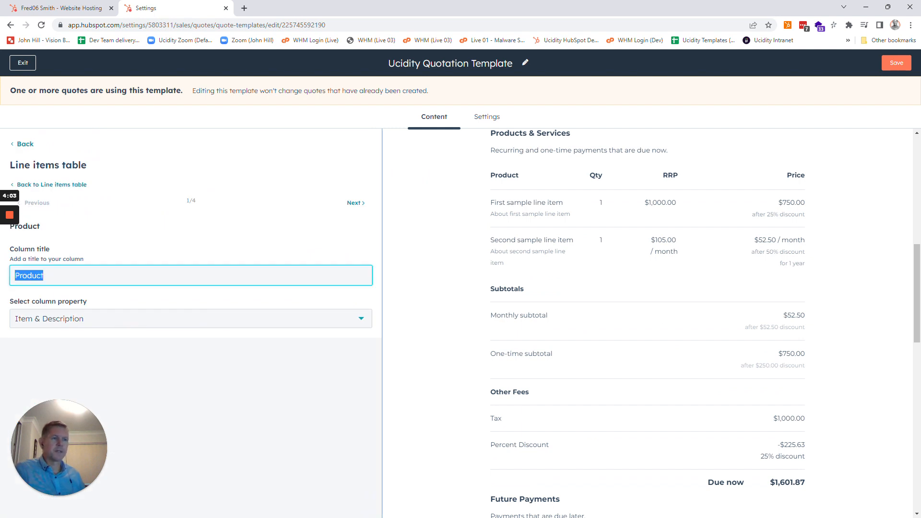
text(Serv)
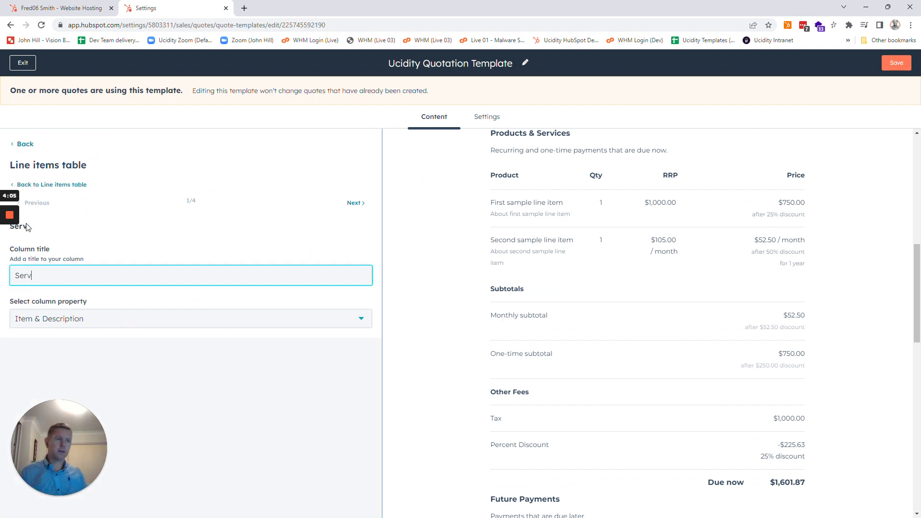
text(ice)
click(235, 360)
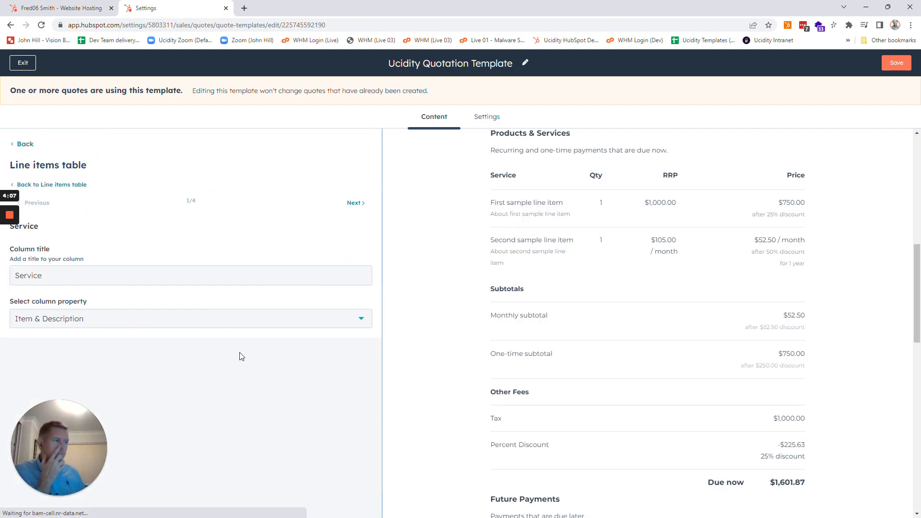
Step: Retitle the Qty column as "Units" and return to the Line items table settings
drag(589, 177, 617, 178)
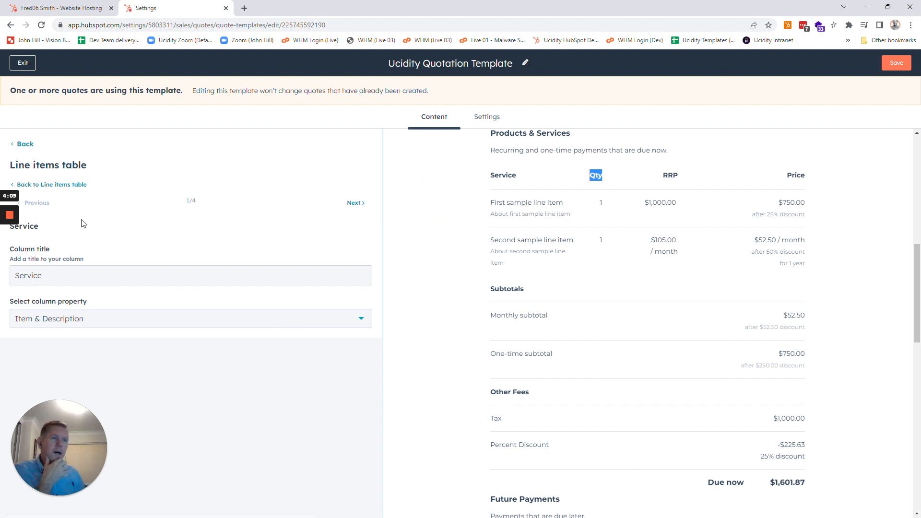
click(46, 184)
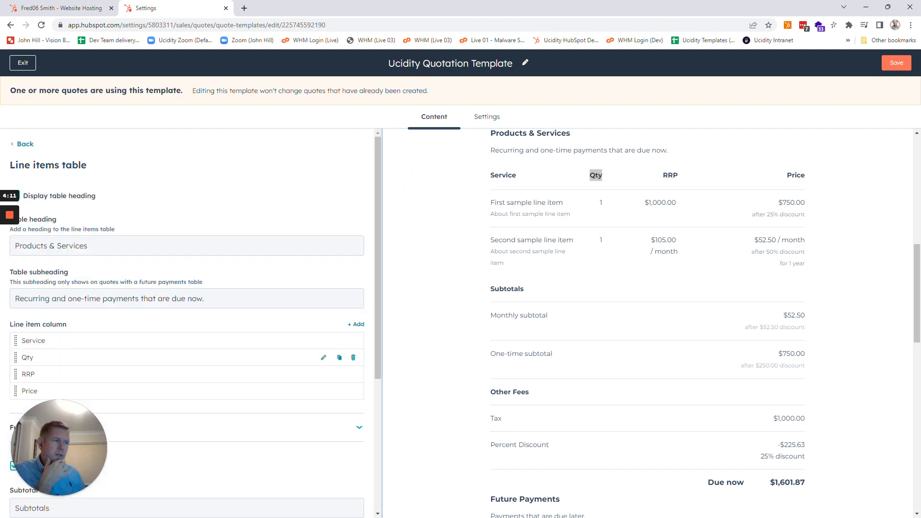
click(323, 359)
double_click(21, 276)
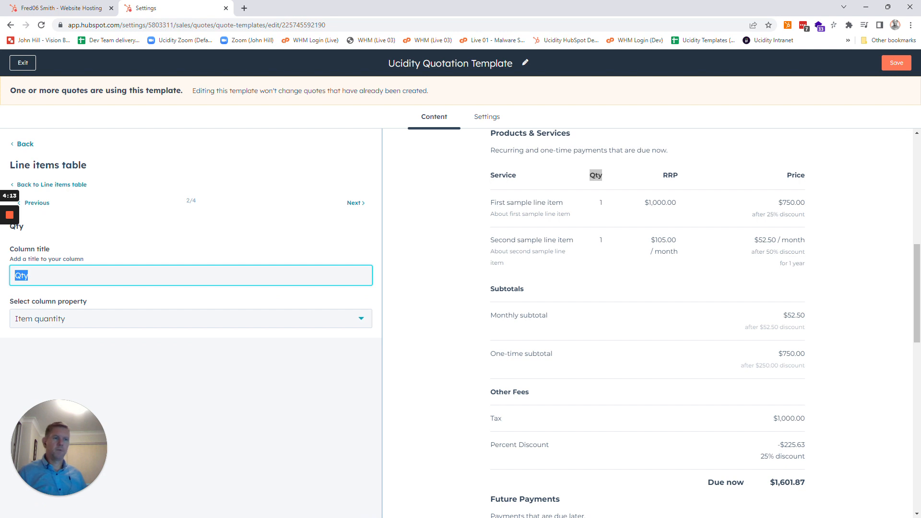
text(Units)
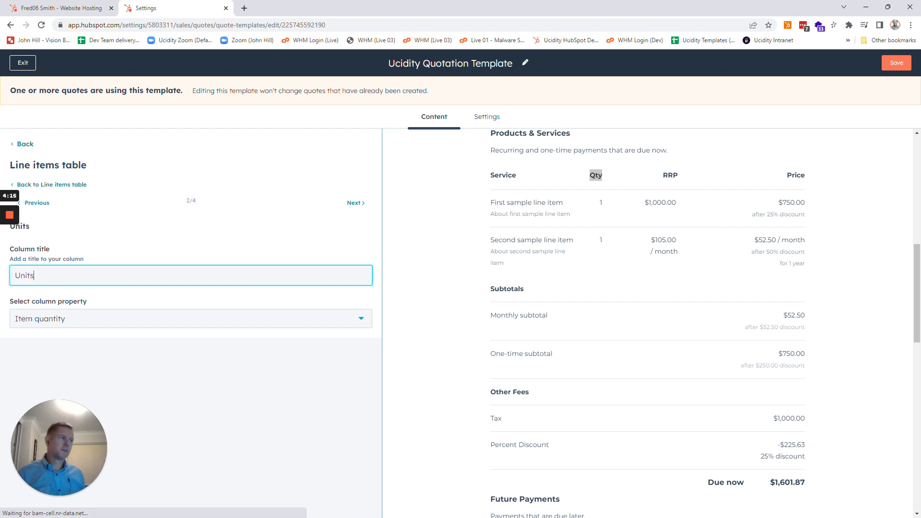
click(62, 362)
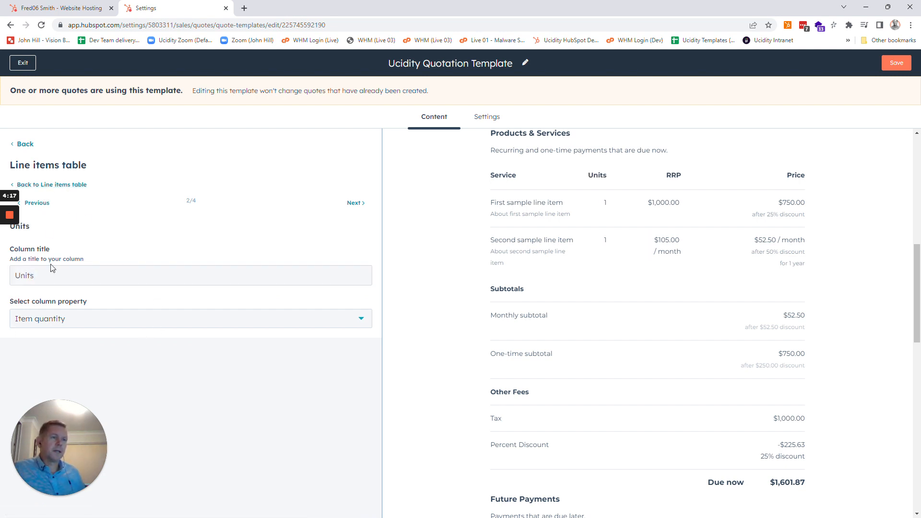
click(37, 203)
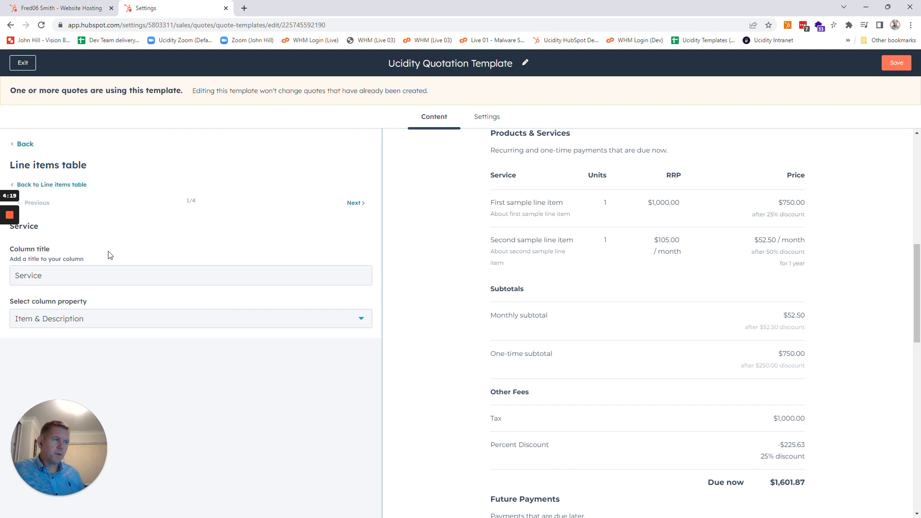
click(82, 185)
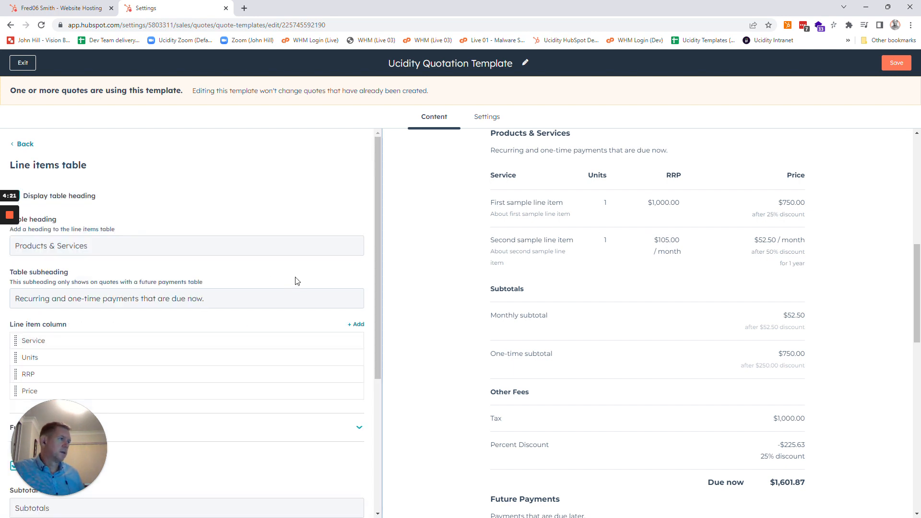
Step: Add a new column titled "Annual" to the line items table
scroll(288, 302, down, 3)
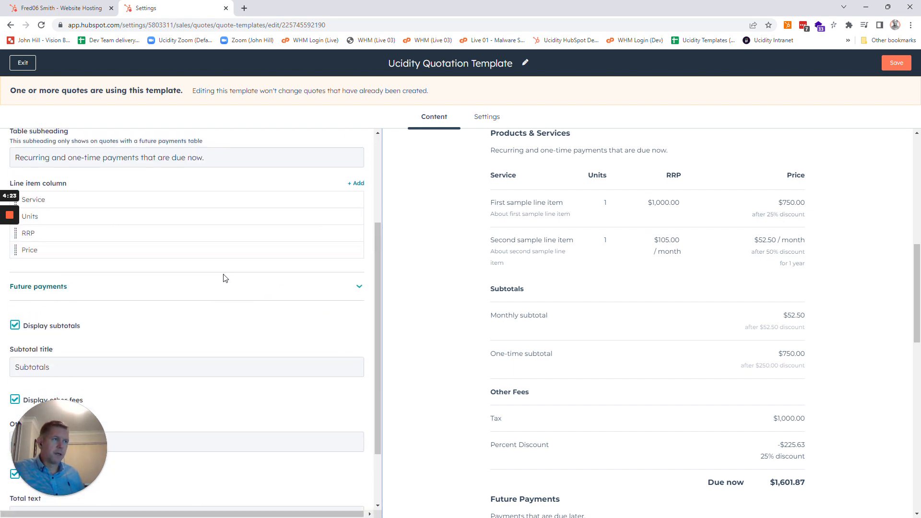
scroll(250, 269, up, 1)
click(358, 229)
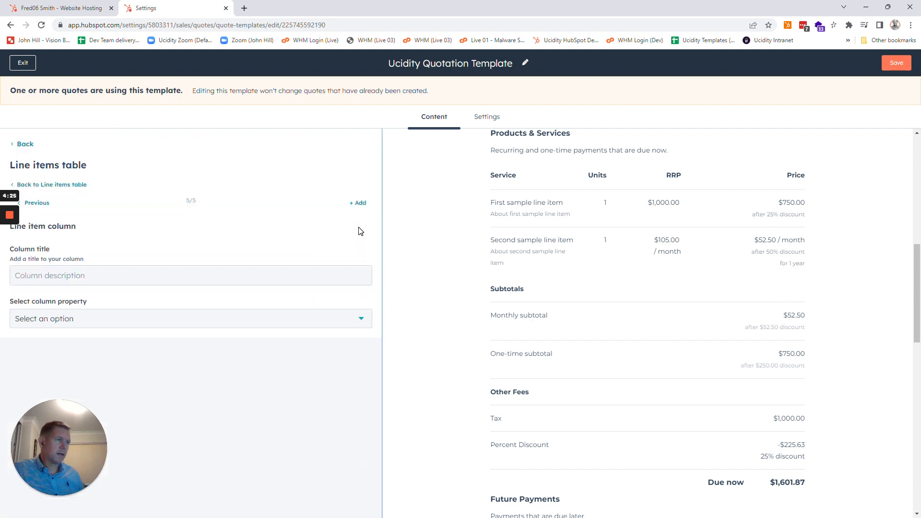
click(96, 277)
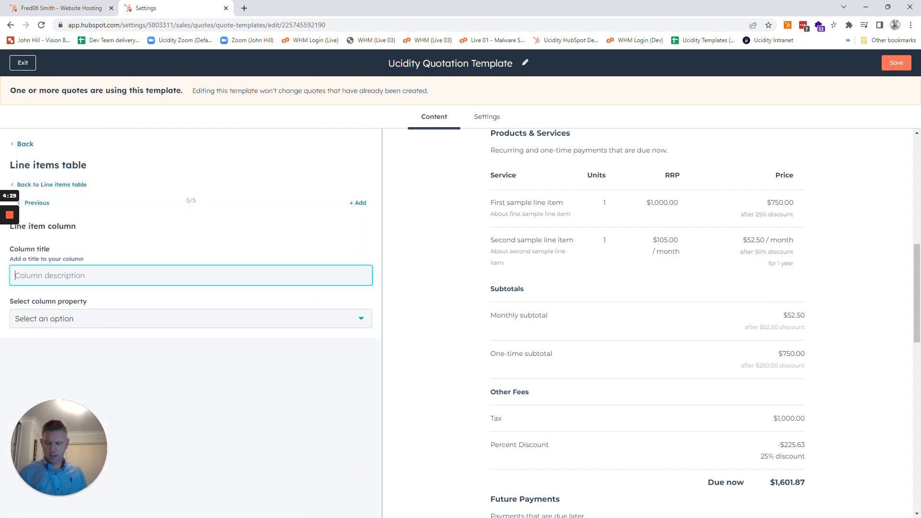
text(Annul)
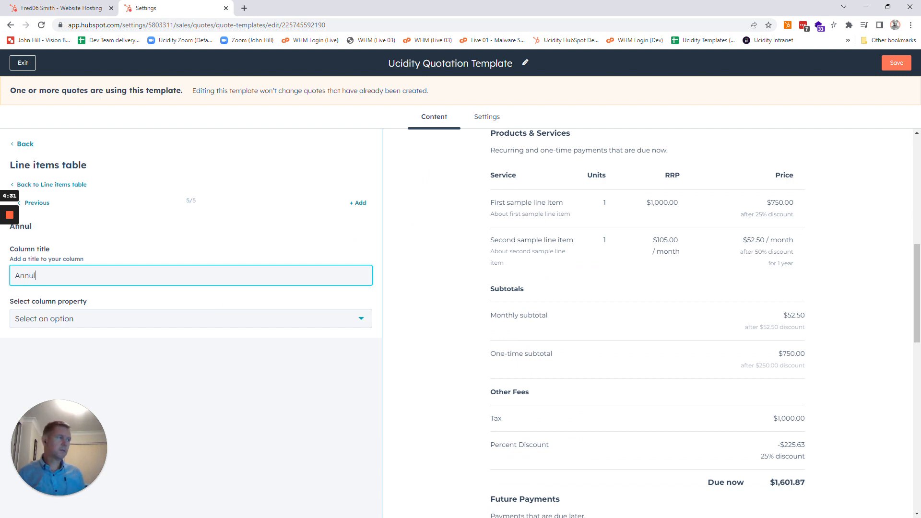
key(BackSpace)
text(al)
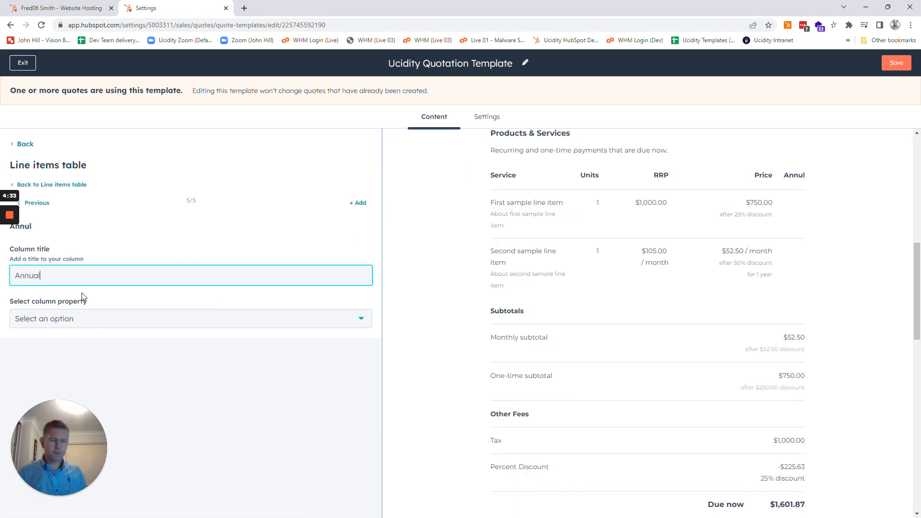
Step: Look through the available properties for the new column and choose Image as its column property
click(117, 323)
text(a)
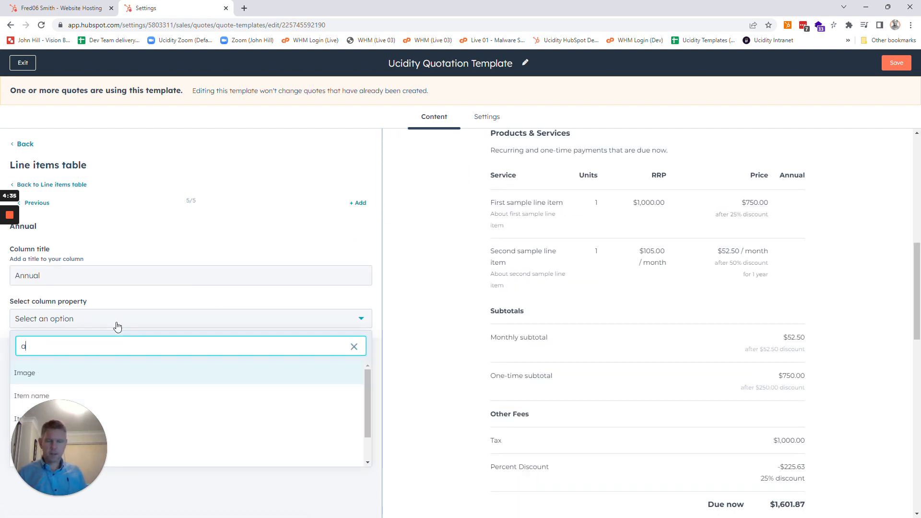
text(nnu)
key(BackSpace)
key(BackSpace)
key(BackSpace)
key(BackSpace)
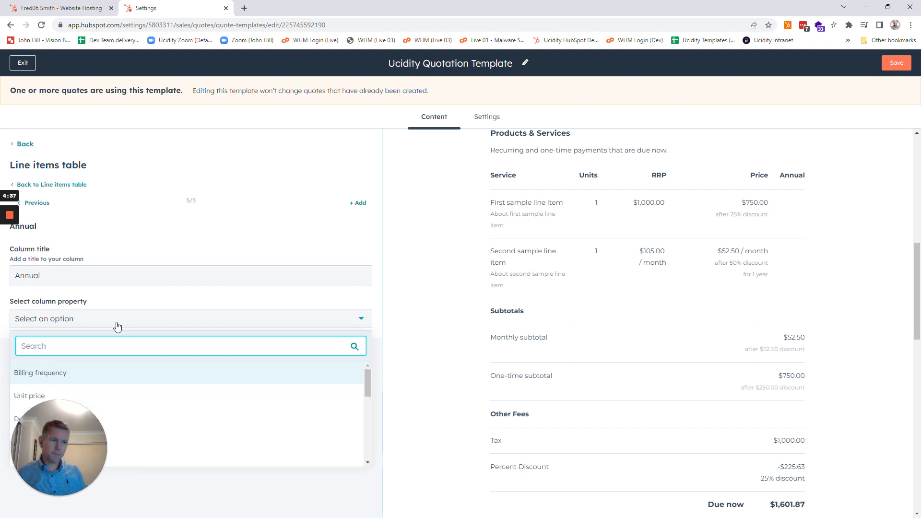
drag(47, 411, 213, 407)
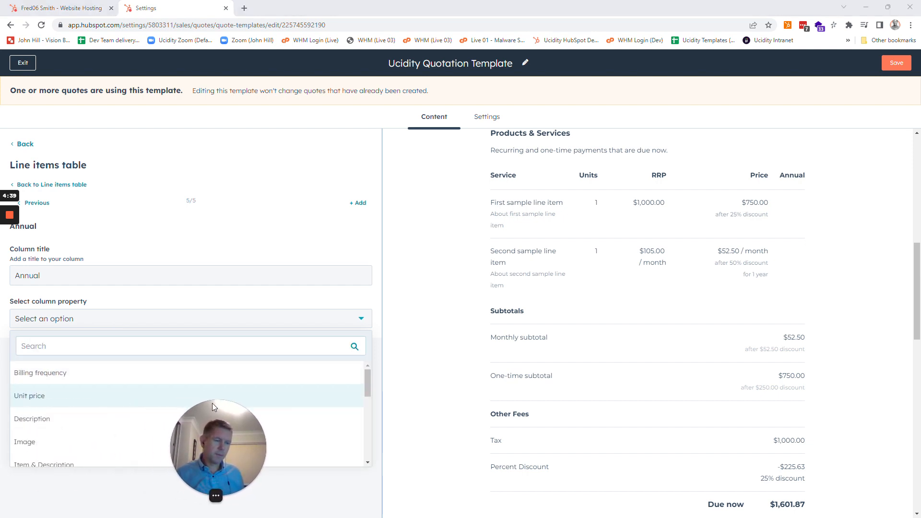
scroll(101, 405, down, 1)
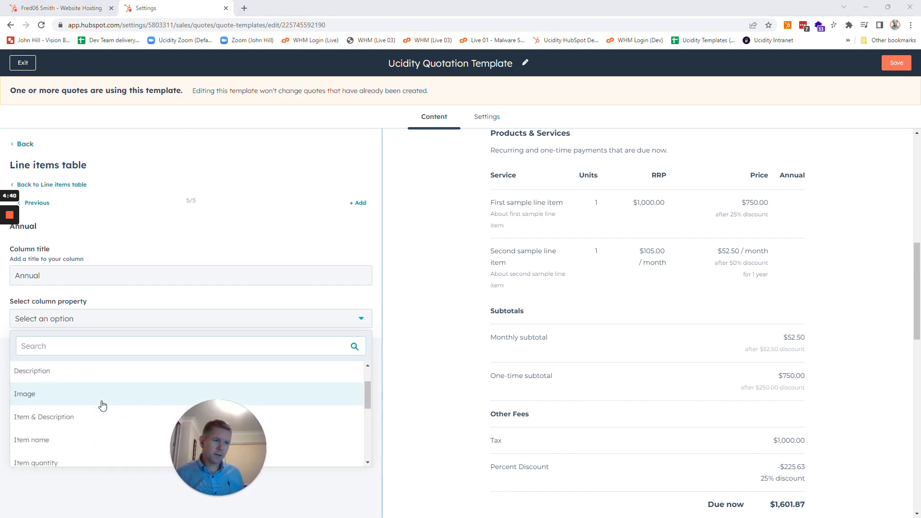
click(32, 399)
Step: Change the new column's title to "Image"
double_click(38, 276)
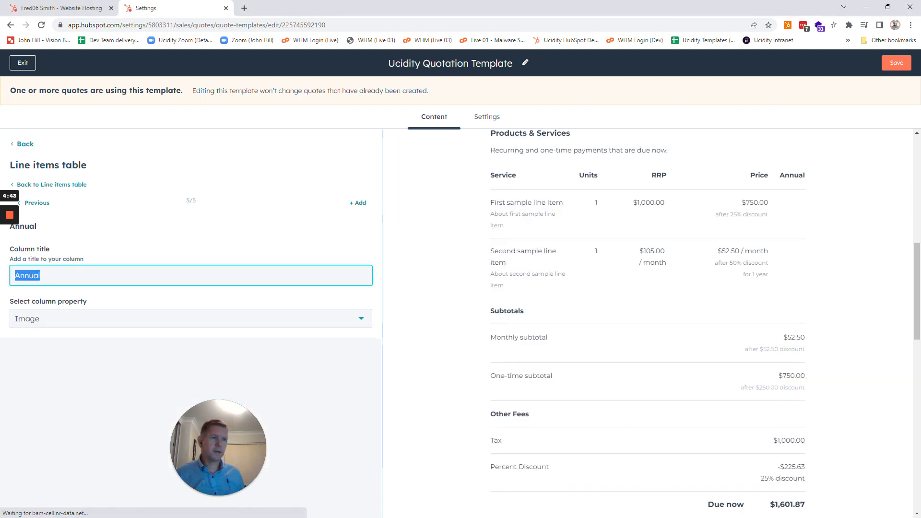
text(Image)
click(94, 371)
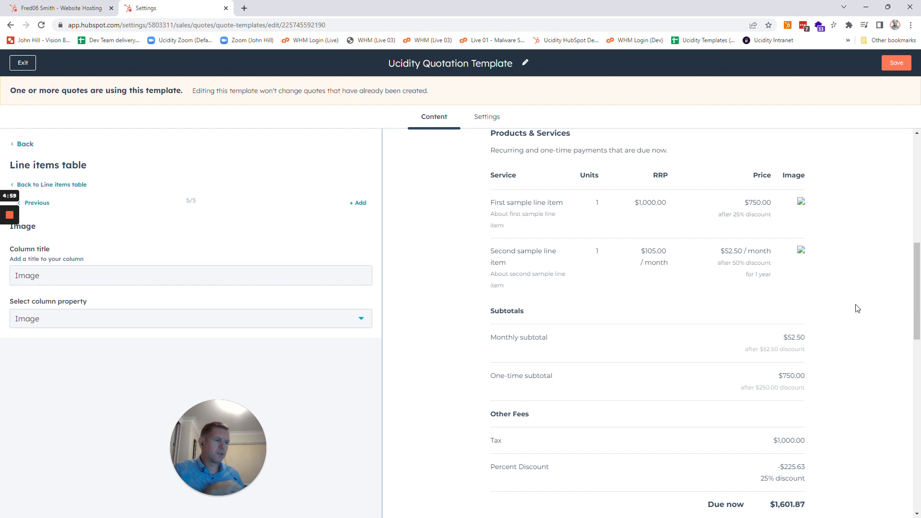
Step: Check the new Image column in the quote preview and review the Line items table's overall settings
scroll(857, 309, down, 10)
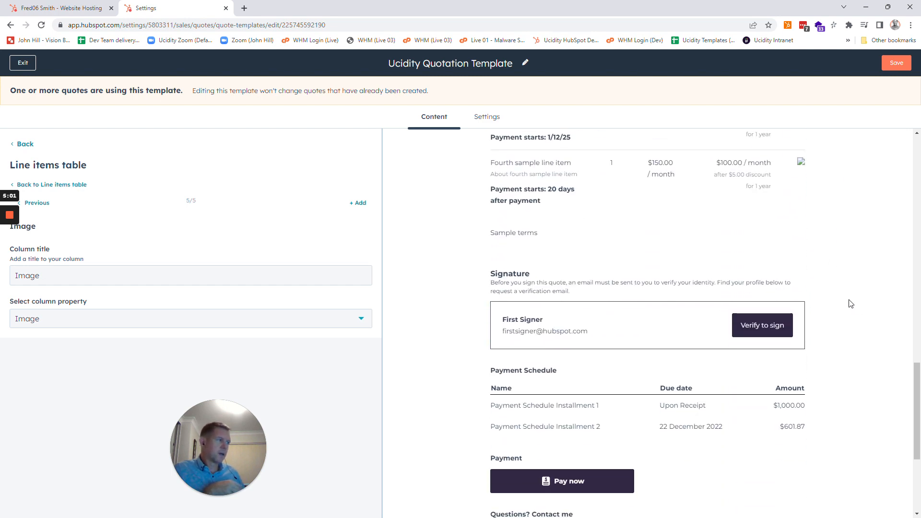
scroll(849, 302, up, 15)
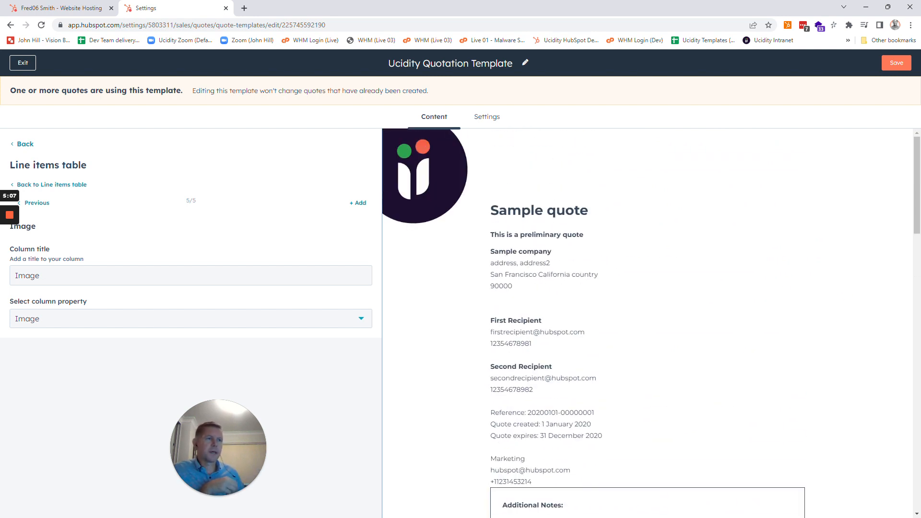
click(53, 185)
scroll(247, 279, down, 5)
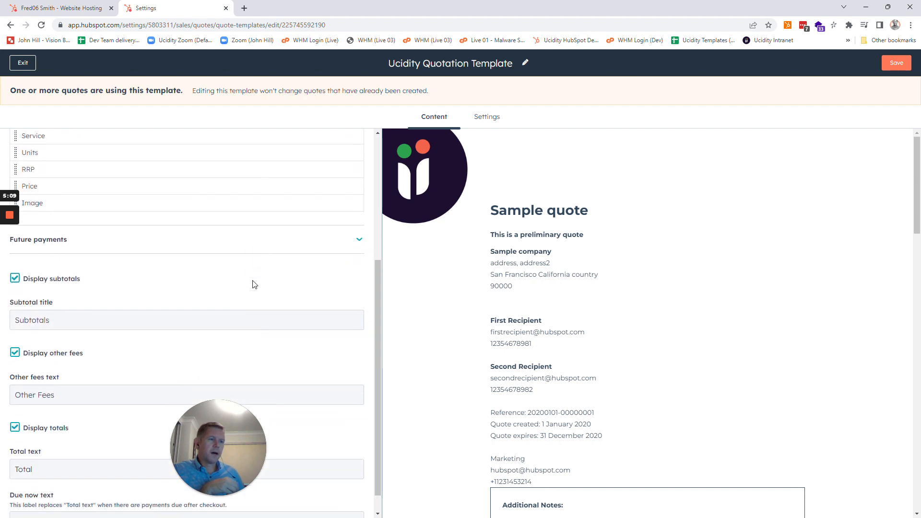
scroll(254, 285, up, 5)
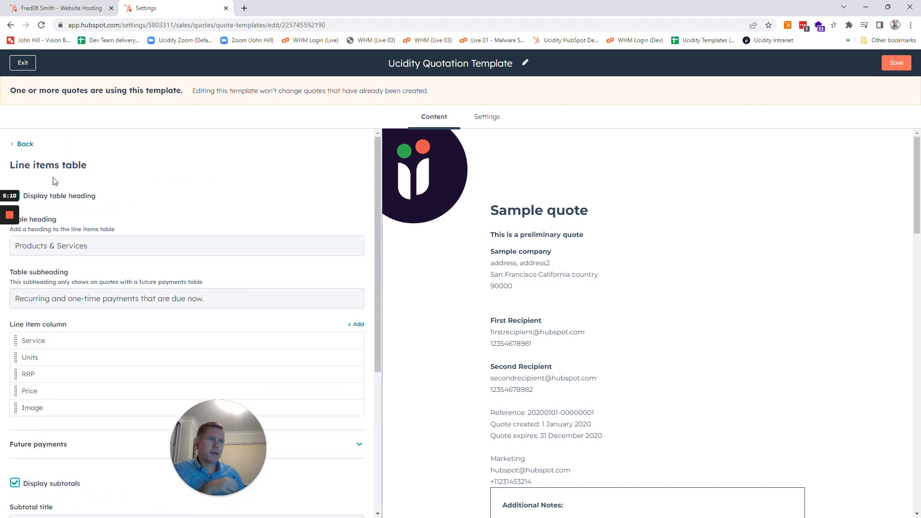
Step: Leave the Line items table settings, view the Comments module's rich text content and return to the module list
click(29, 148)
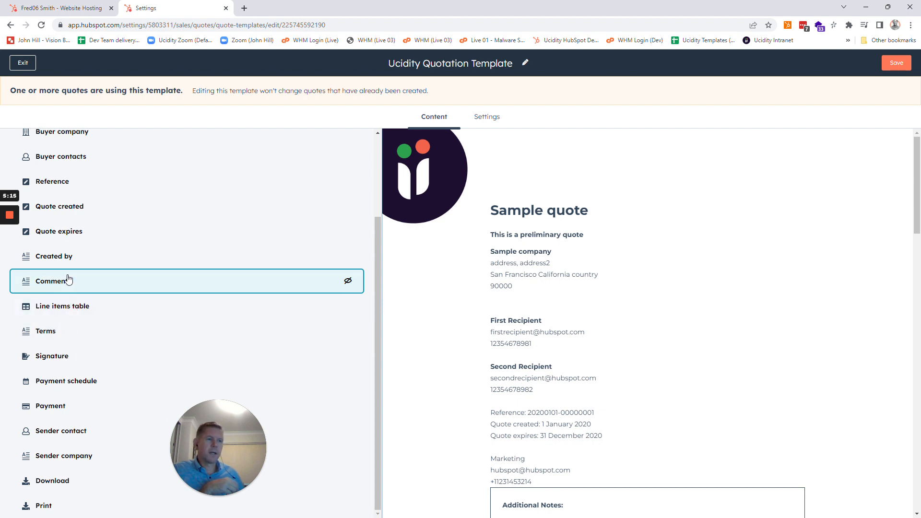
click(34, 294)
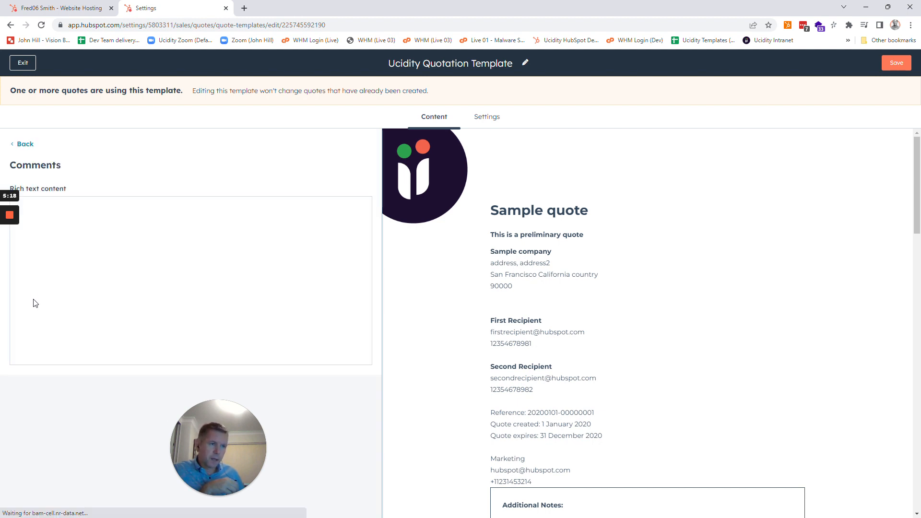
click(25, 144)
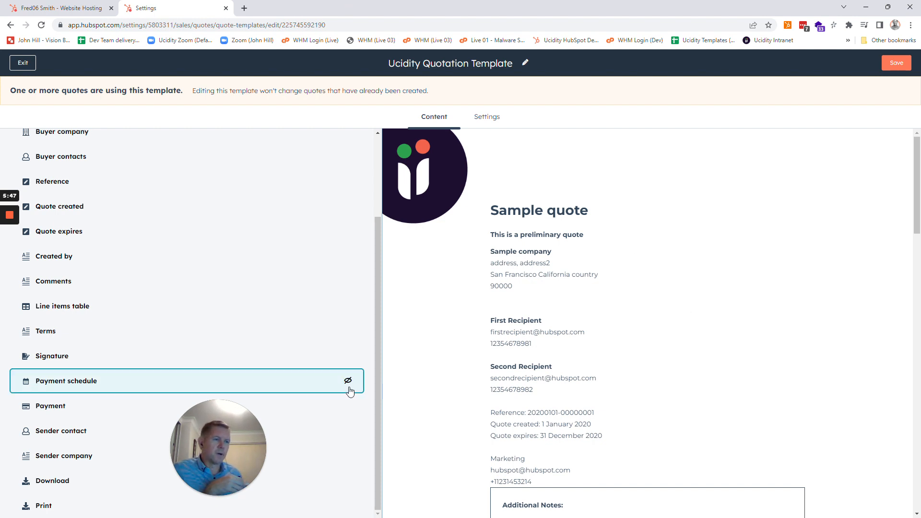
Step: Examine the sample line items, subtotals, other fees and future payments in the quote preview
scroll(614, 391, down, 8)
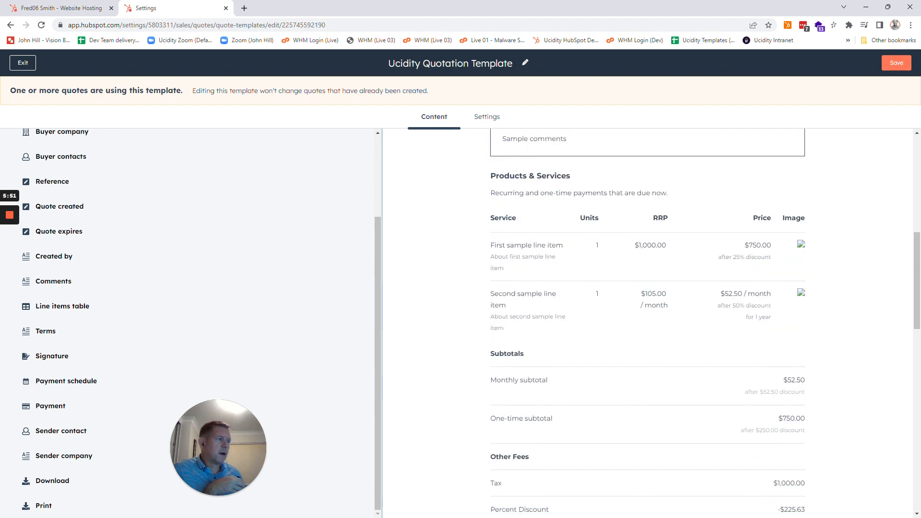
drag(492, 246, 753, 245)
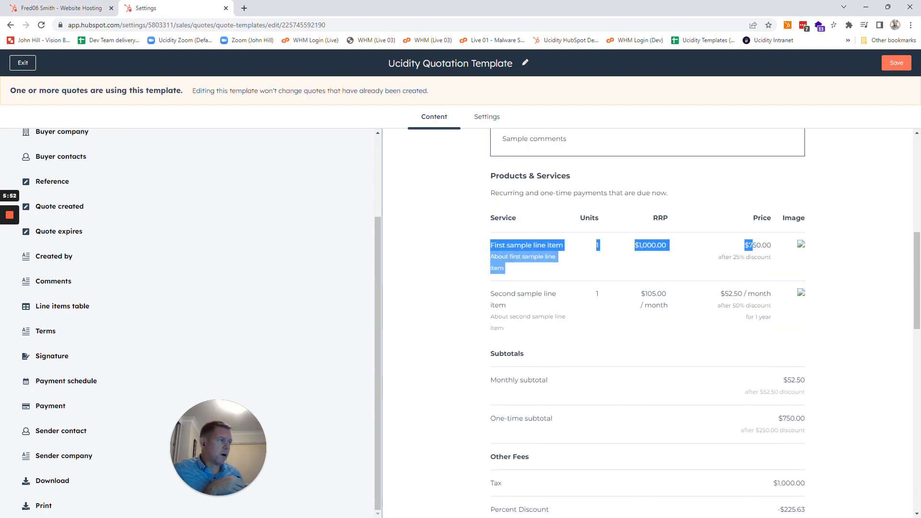
click(872, 262)
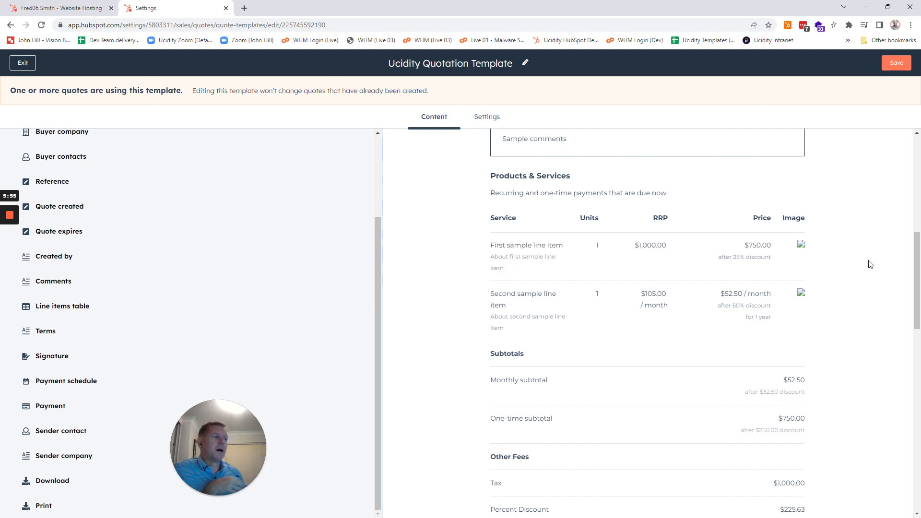
scroll(870, 265, down, 2)
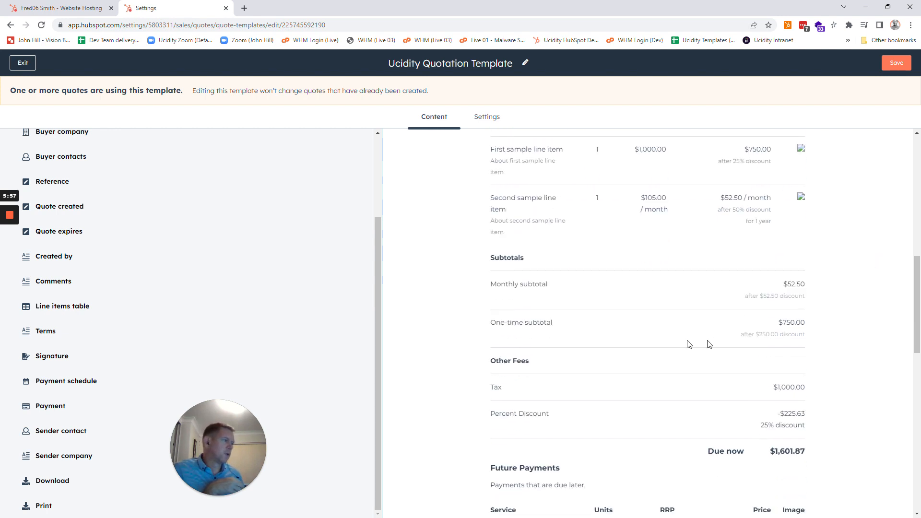
drag(490, 283, 537, 329)
click(534, 329)
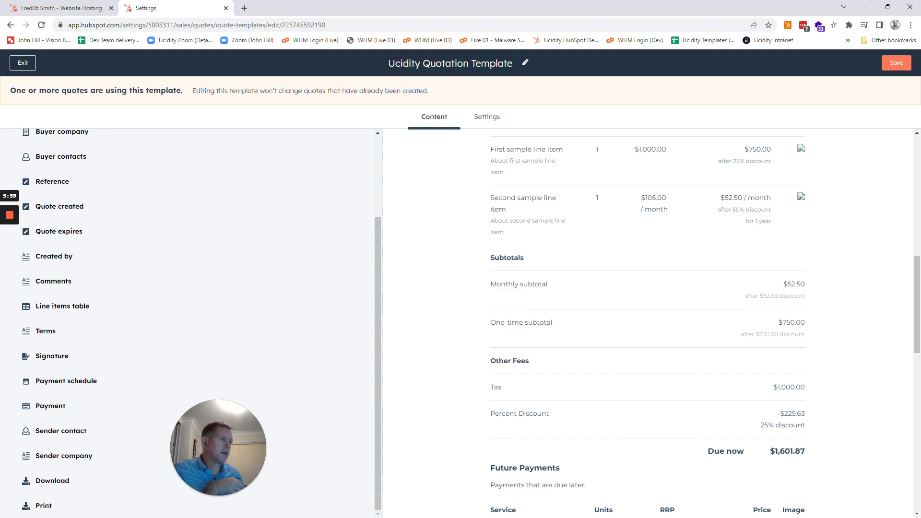
drag(492, 260, 545, 255)
click(545, 259)
scroll(875, 313, down, 5)
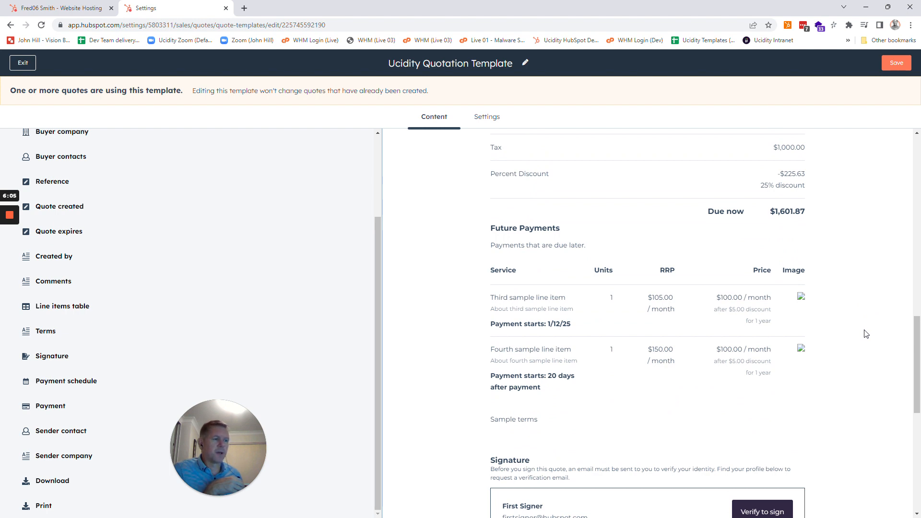
scroll(866, 334, up, 4)
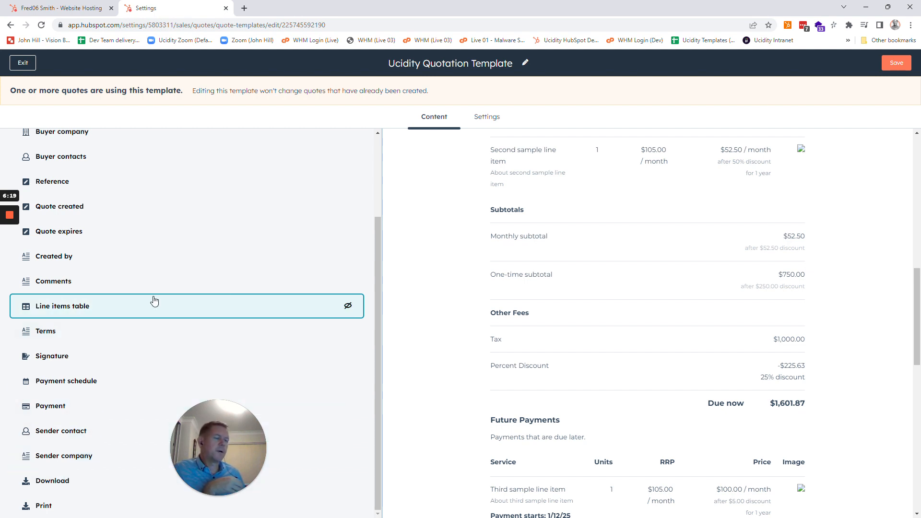
Step: Hide the Line items table module from the quote template, check the preview and show the module again
click(349, 307)
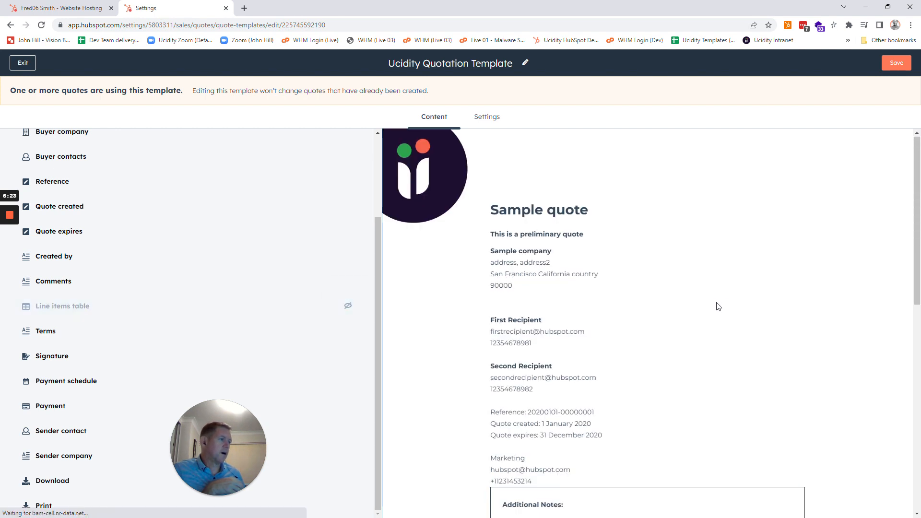
scroll(796, 325, down, 6)
scroll(807, 326, up, 6)
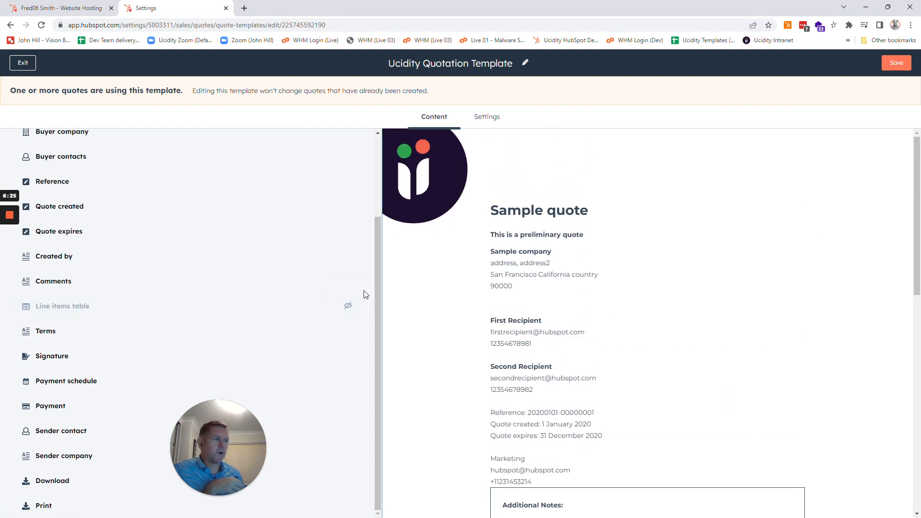
click(348, 305)
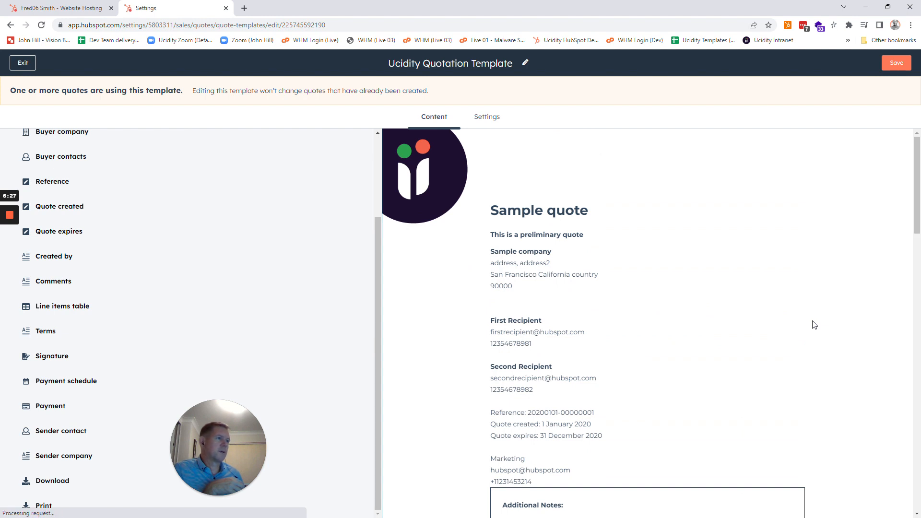